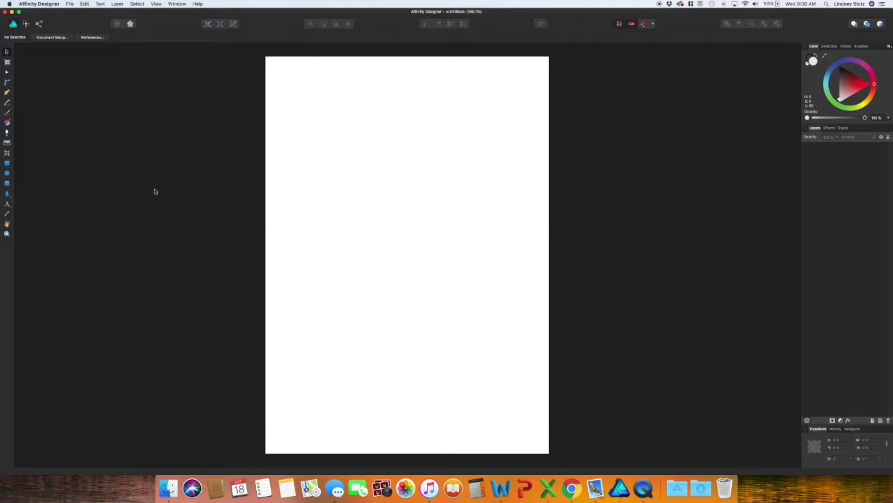
Step: Draw a black, stroke-less rectangle covering the entire artboard, then deselect it
click(7, 163)
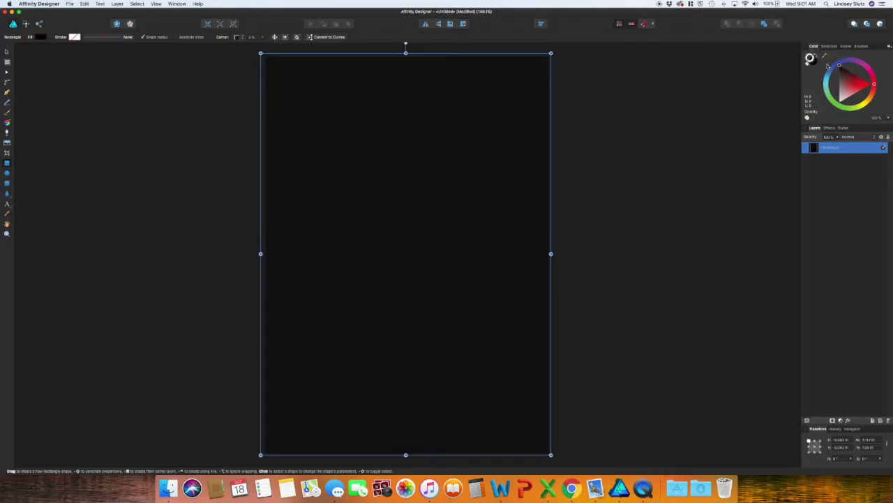
click(814, 63)
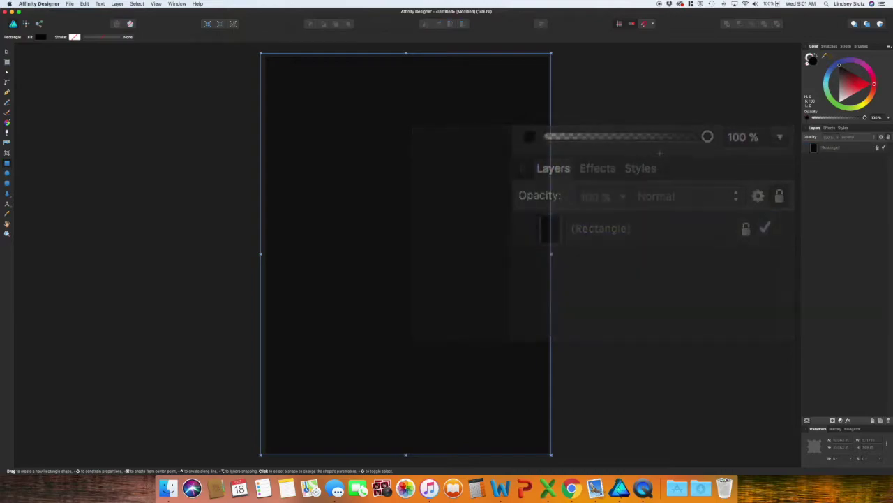
click(658, 149)
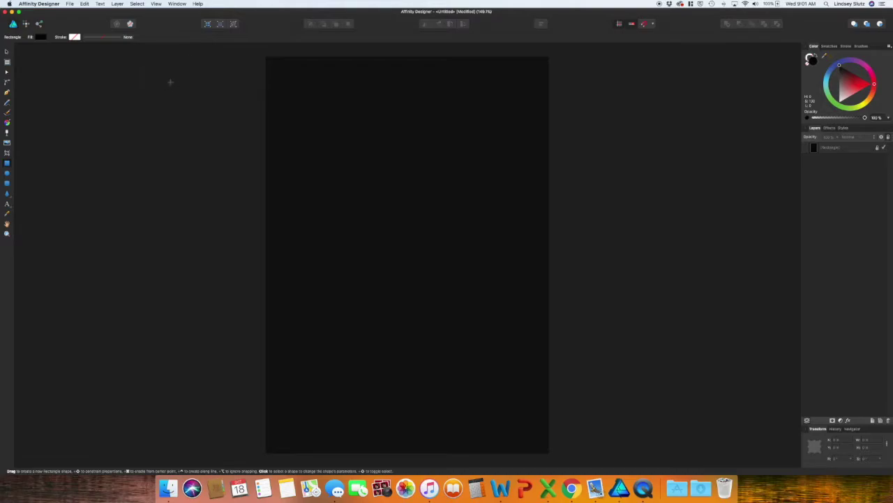
click(8, 52)
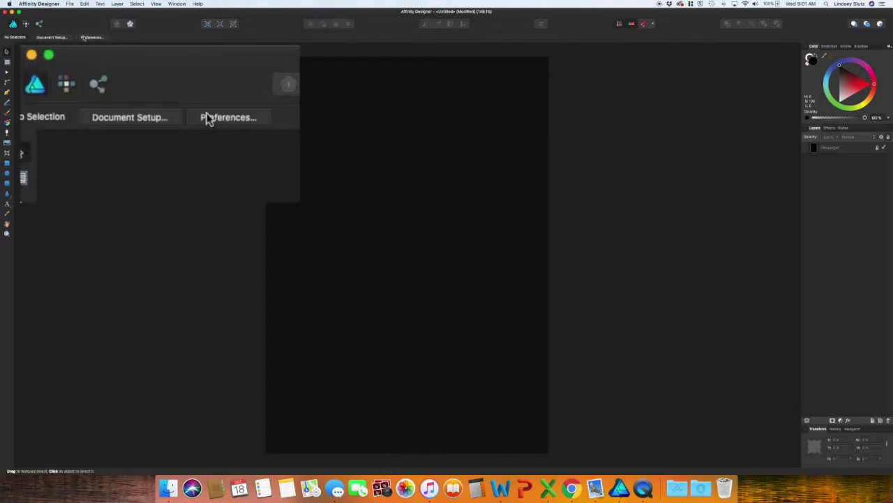
Step: Raise the Background Gray Level in User Interface preferences for a lighter grey workspace
click(90, 38)
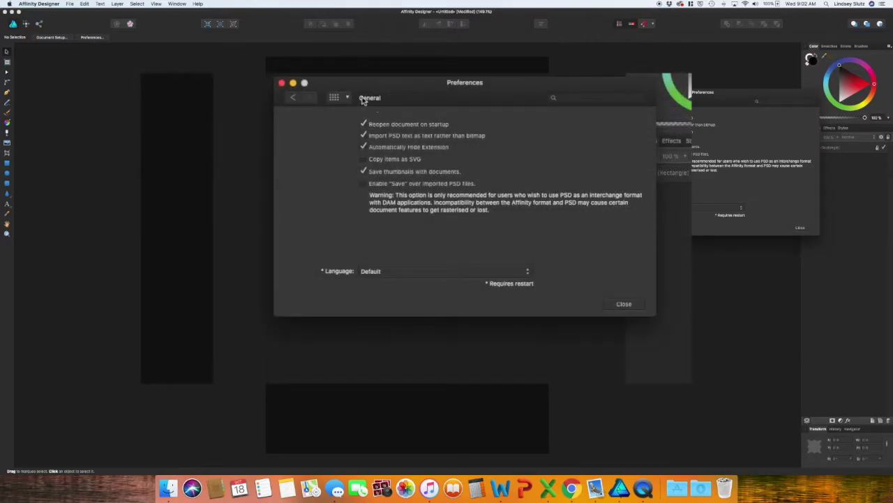
click(349, 98)
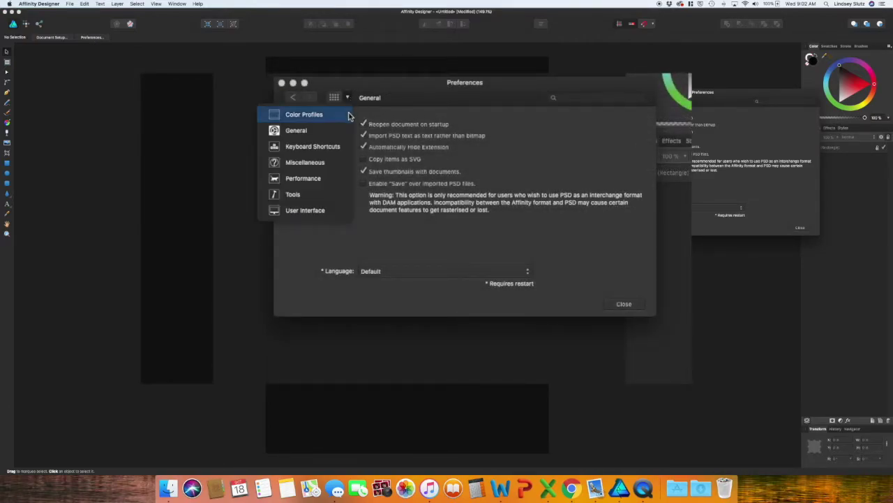
click(336, 213)
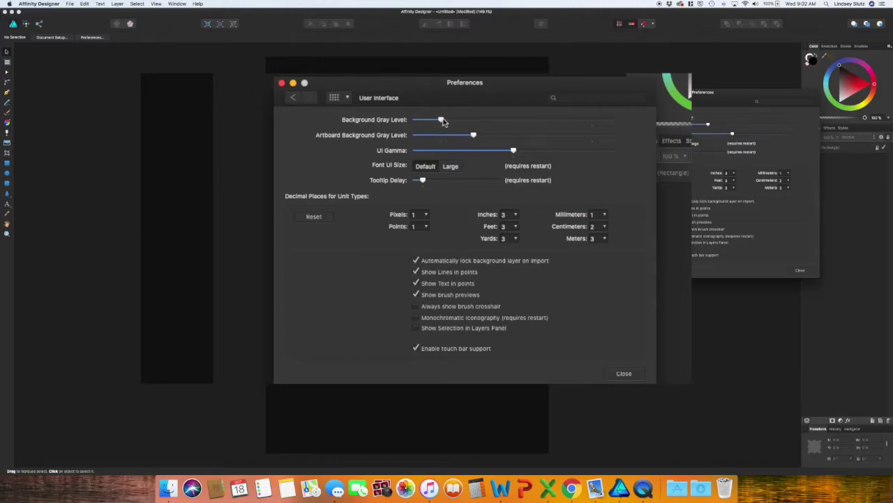
drag(442, 120, 516, 120)
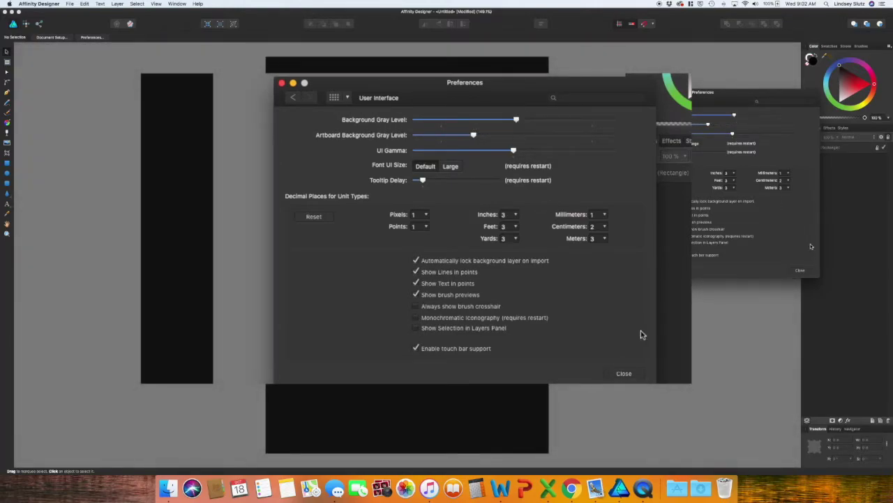
click(628, 373)
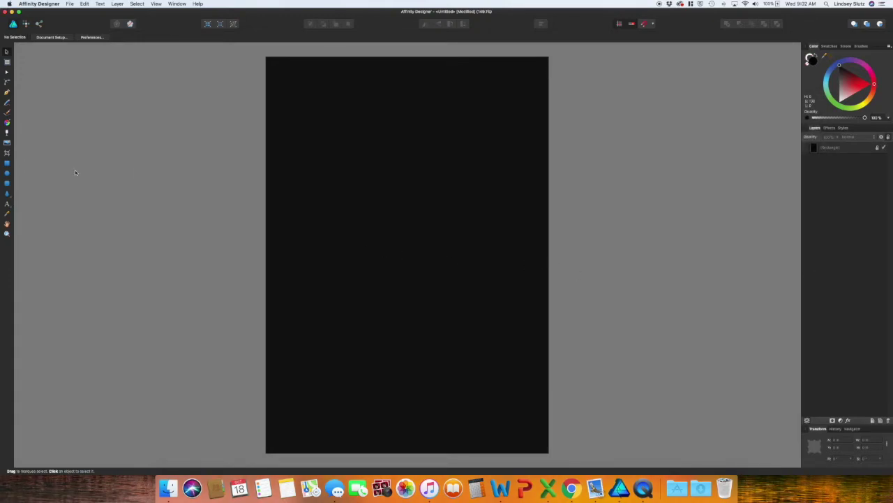
Step: Draw a tall, darkish orange oval on the black page
click(8, 172)
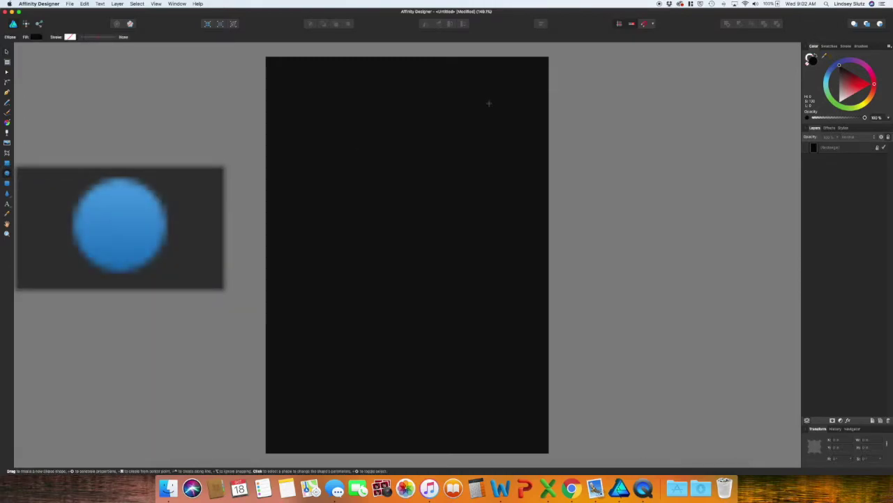
click(872, 95)
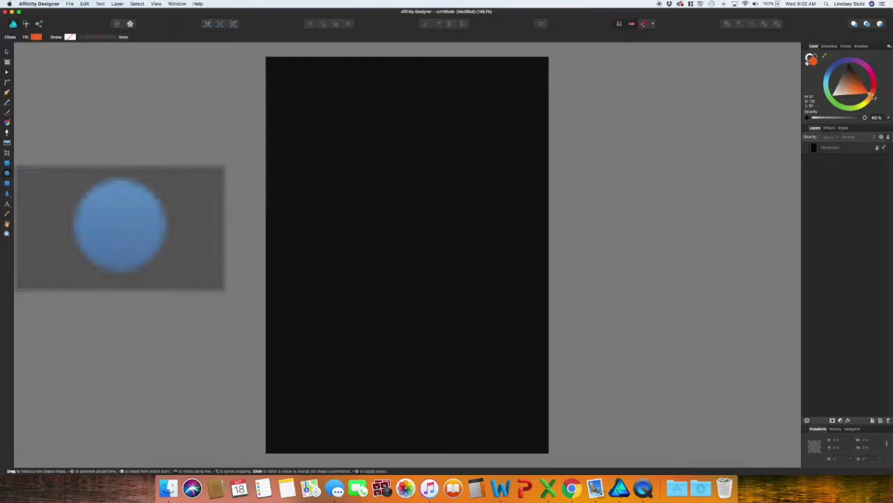
drag(866, 91, 856, 88)
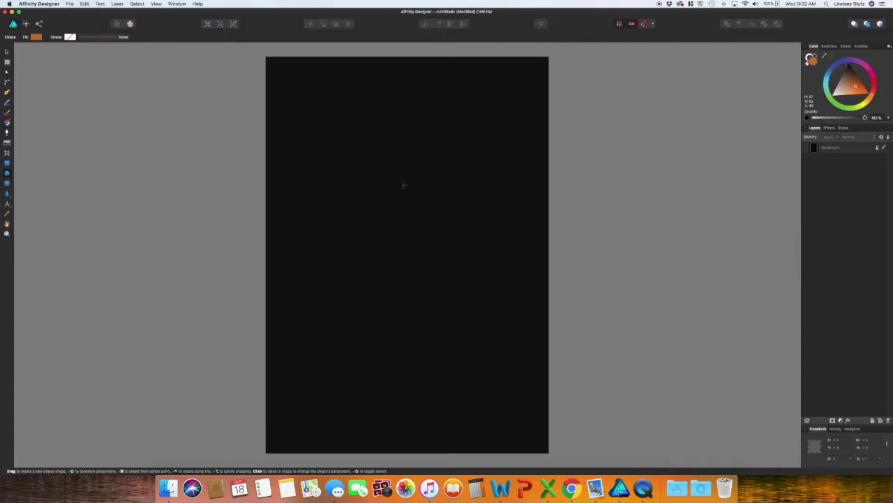
mouse_move(362, 178)
mouse_down()
mouse_move(468, 355)
mouse_move(495, 375)
mouse_move(494, 389)
mouse_up()
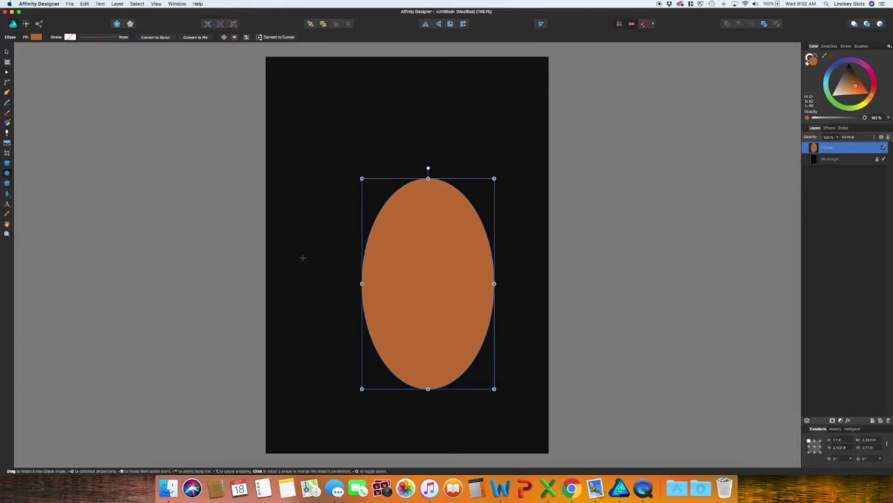
Step: Move the oval up toward the page centre and copy-paste a duplicate of it
key(v)
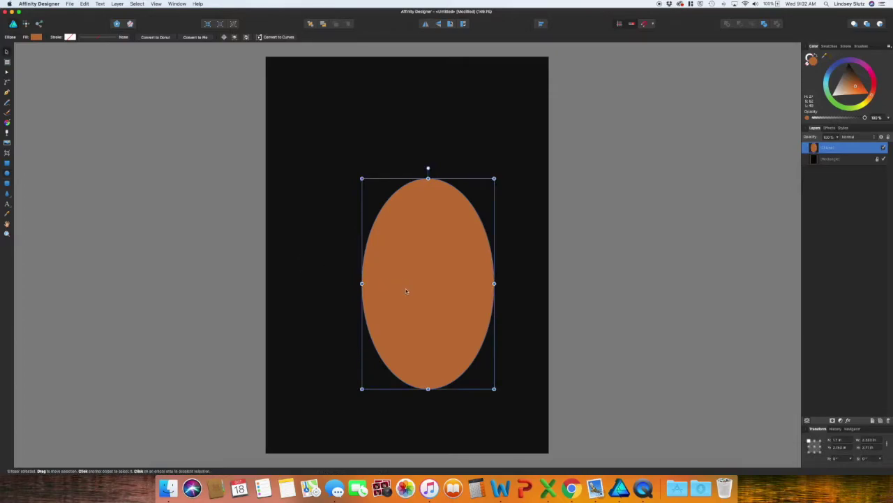
drag(406, 291, 396, 261)
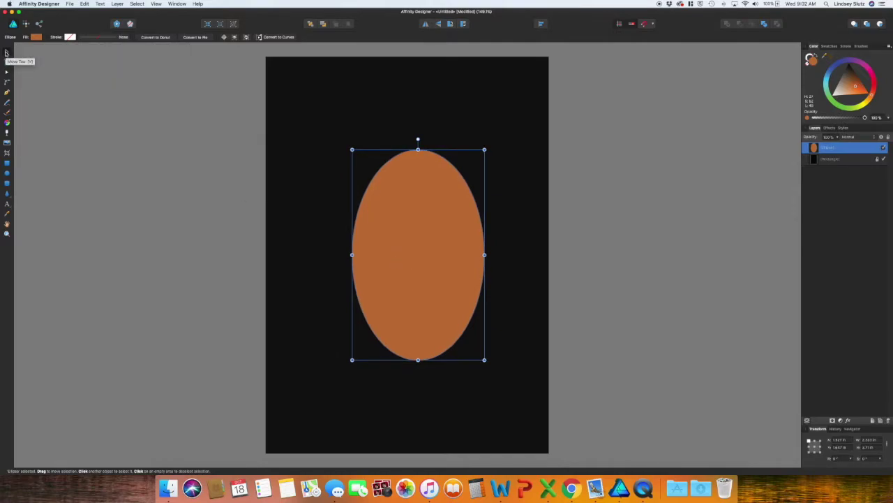
drag(446, 265, 440, 263)
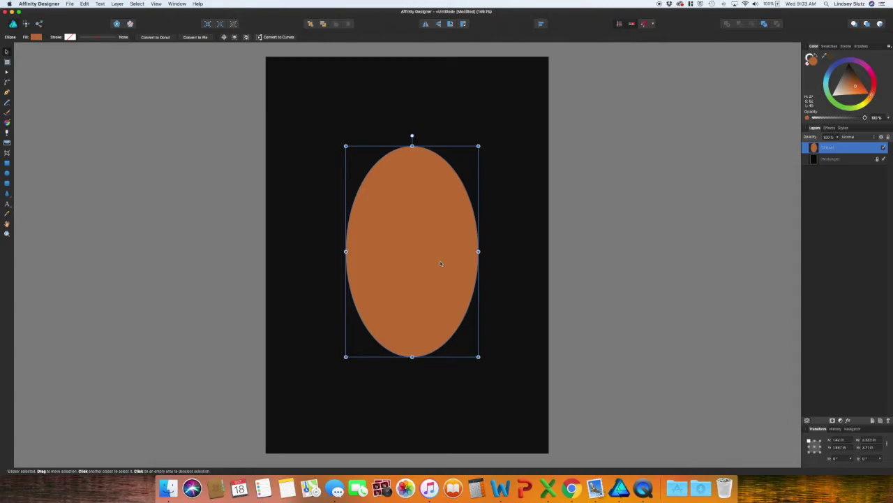
key(super+c)
key(super+v)
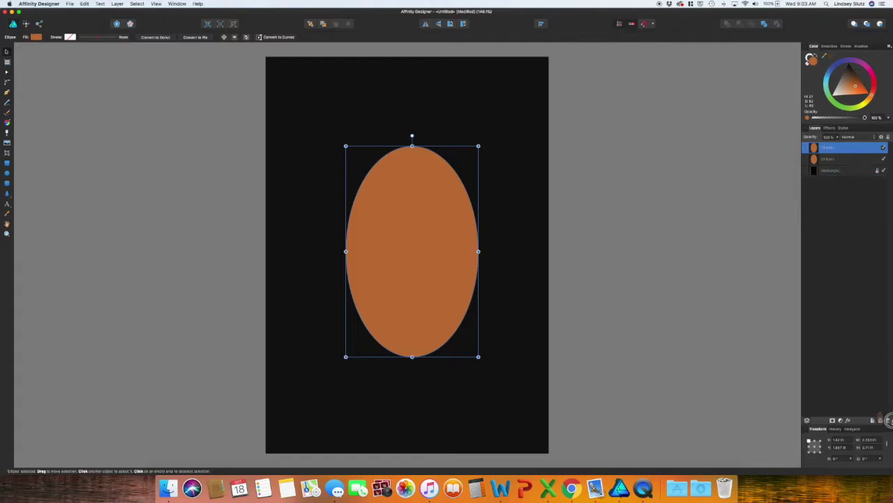
Step: Delete the extra oval copy and duplicate the oval's layer from the Layers panel
click(888, 422)
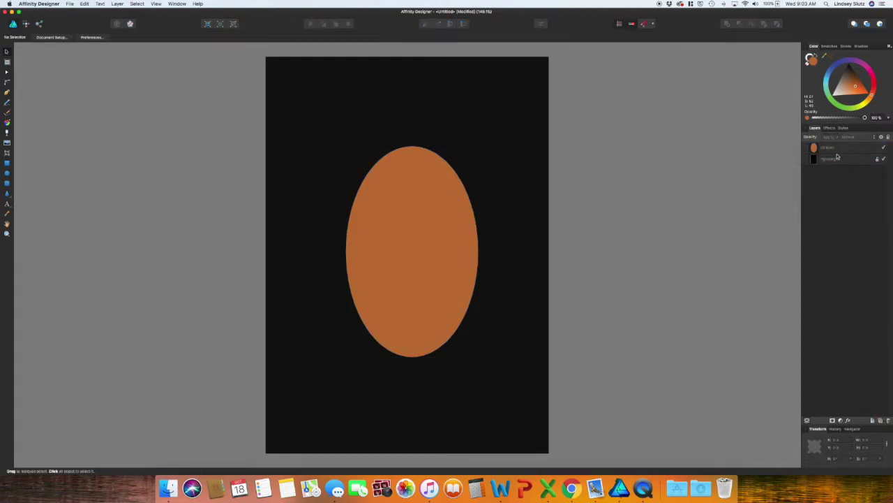
click(840, 149)
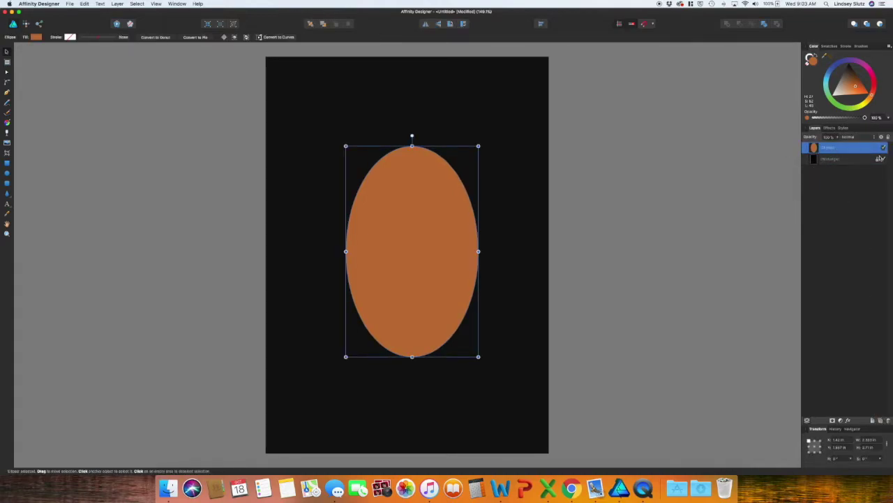
drag(846, 151, 873, 421)
drag(873, 421, 873, 422)
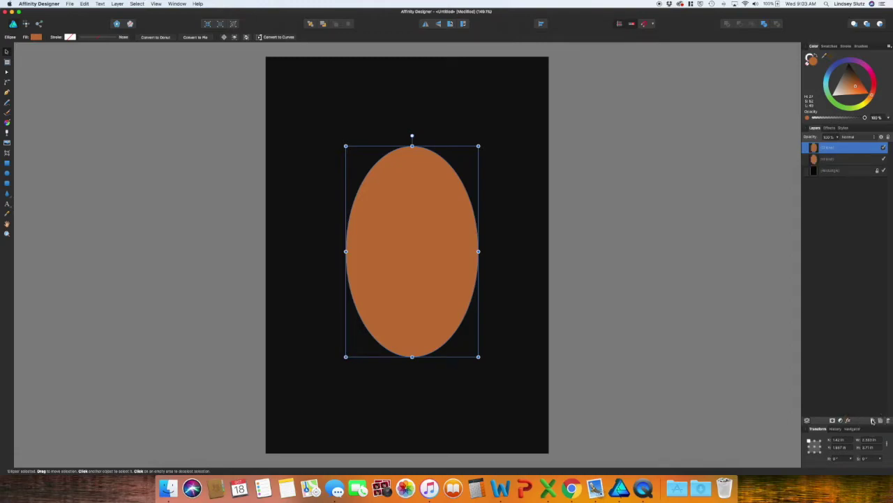
Step: Shift the lower copy left, tilt it slightly and darken its orange, then duplicate it
click(831, 160)
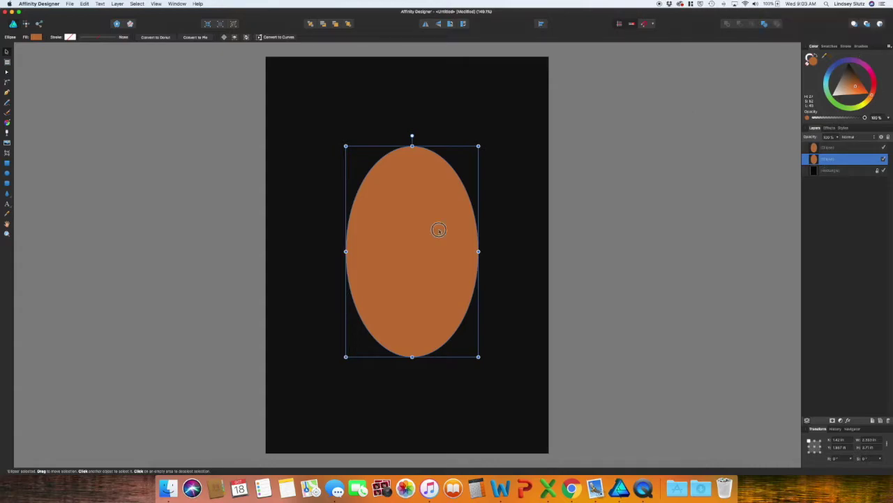
drag(438, 230, 418, 231)
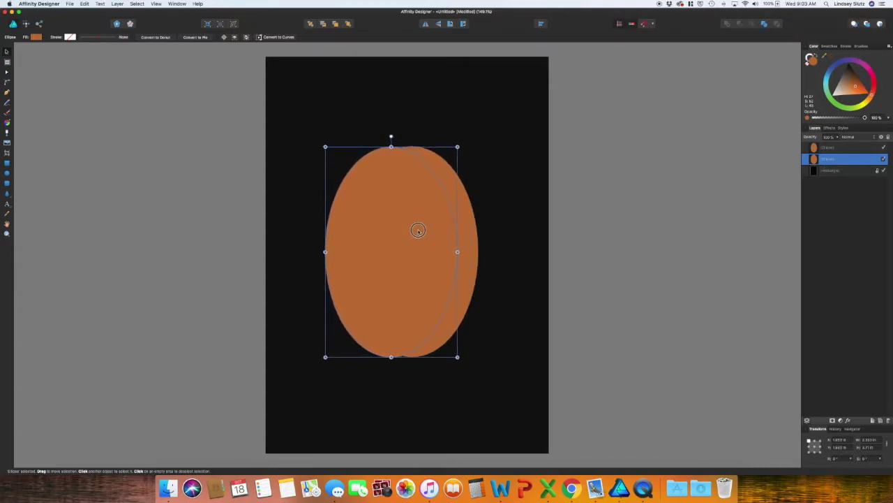
click(461, 146)
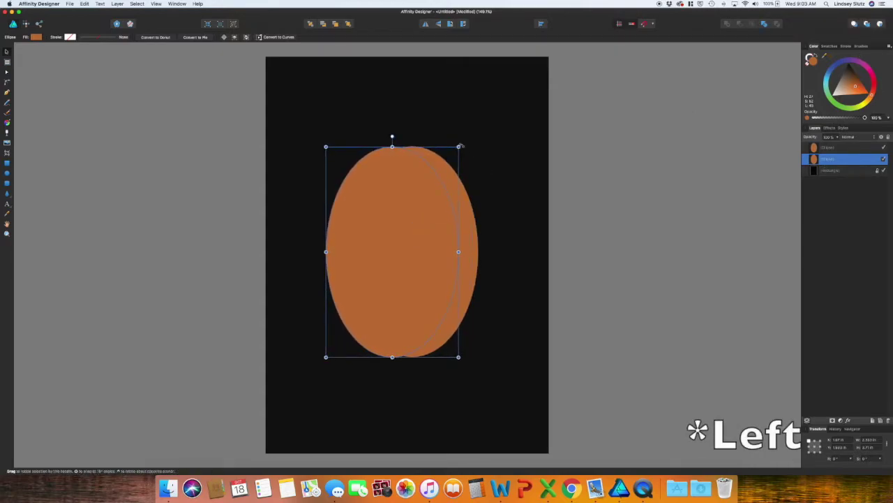
drag(461, 147, 460, 145)
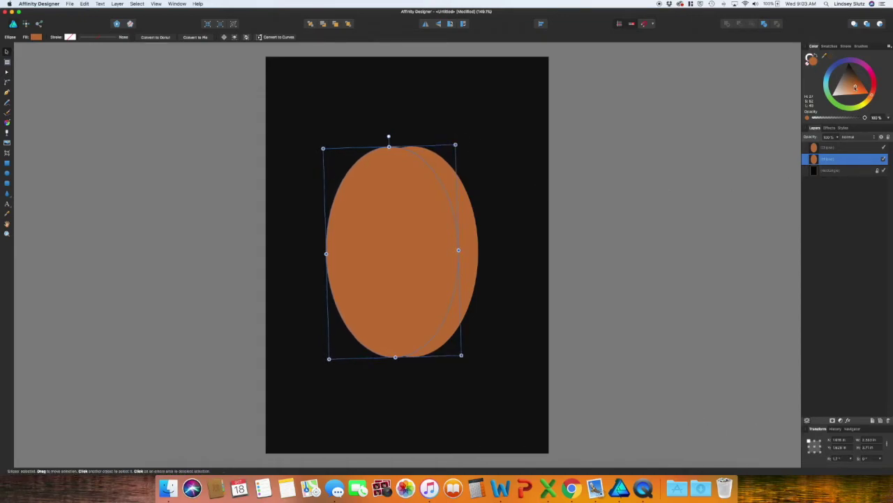
drag(855, 88, 856, 85)
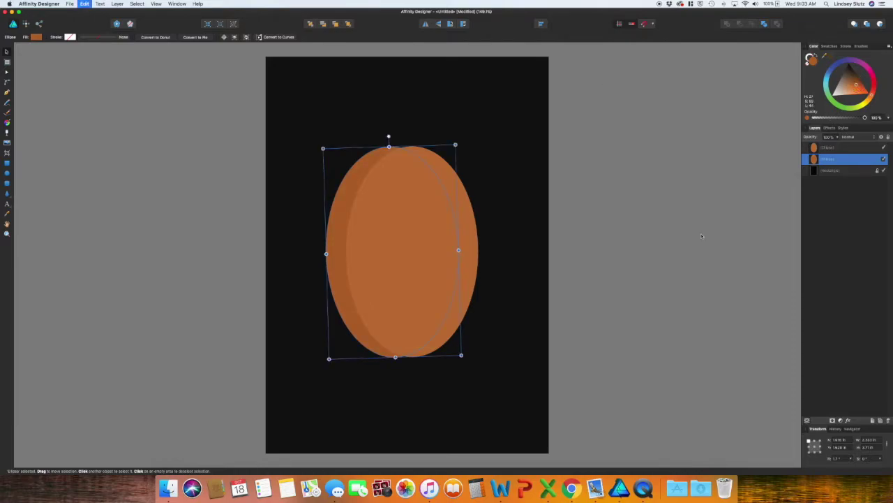
key(super+j)
Step: Shift the back ellipse left, tilt it slightly counter-clockwise and darken its orange
click(831, 160)
drag(831, 160, 806, 174)
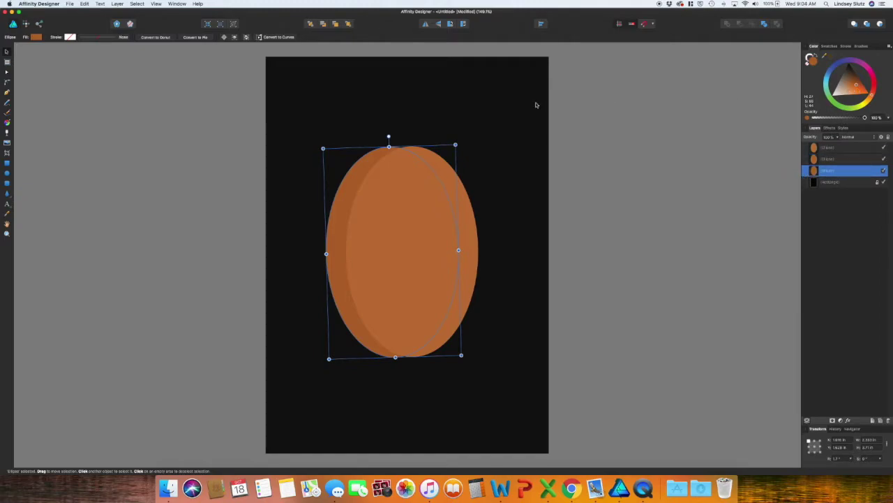
drag(345, 195, 330, 194)
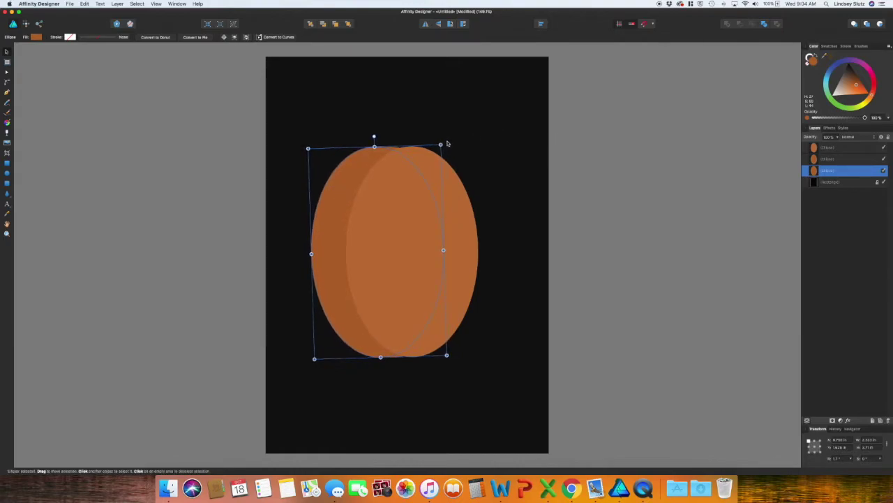
drag(443, 144, 438, 143)
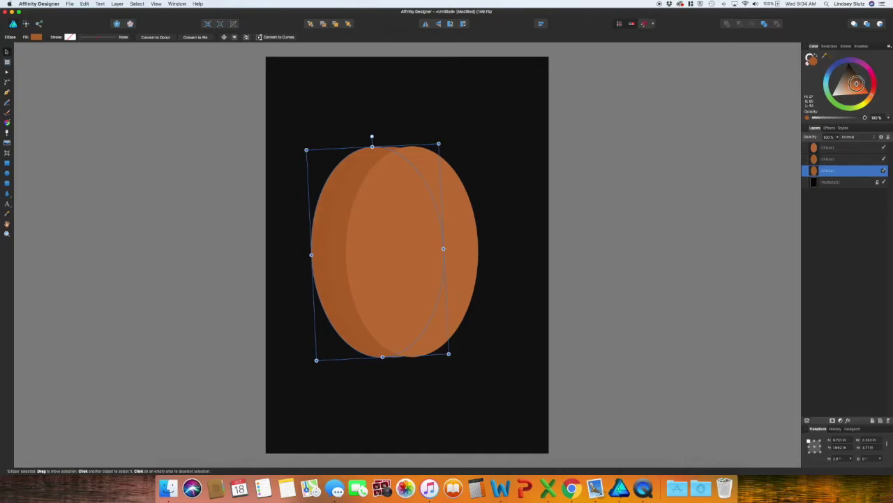
drag(856, 85, 858, 83)
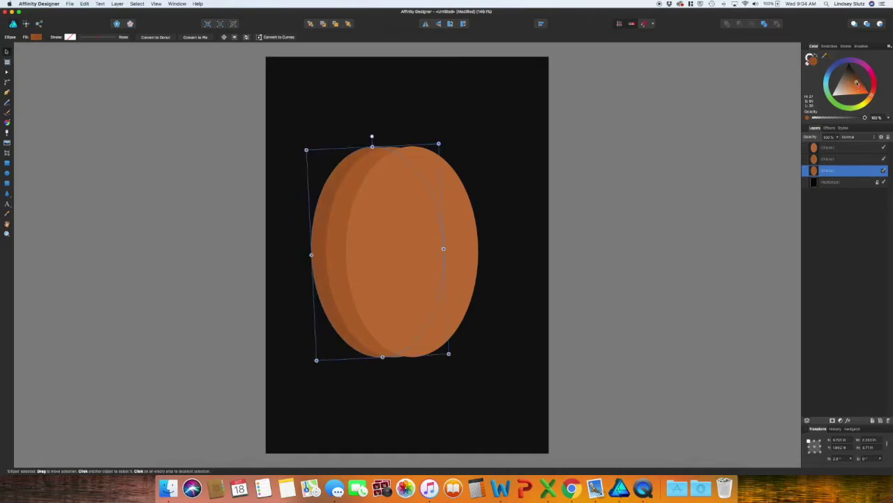
click(600, 222)
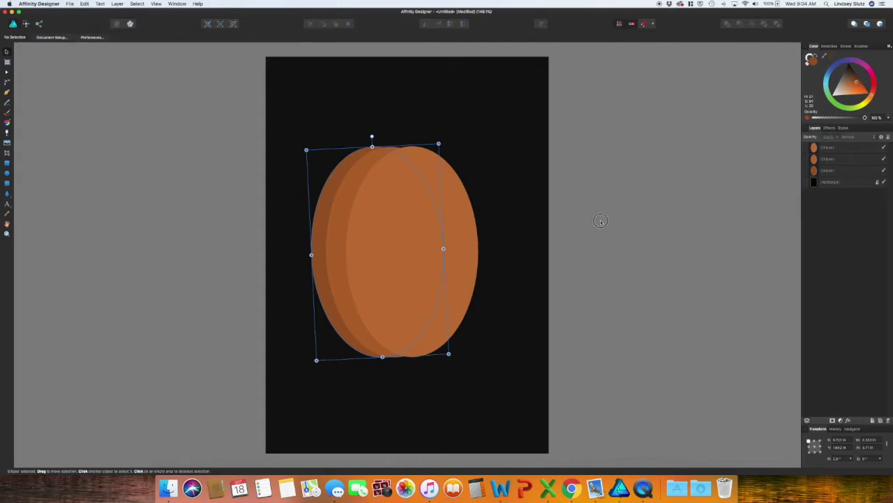
Step: Slightly enlarge and nudge the front ellipse, then select the two left ellipses
click(441, 274)
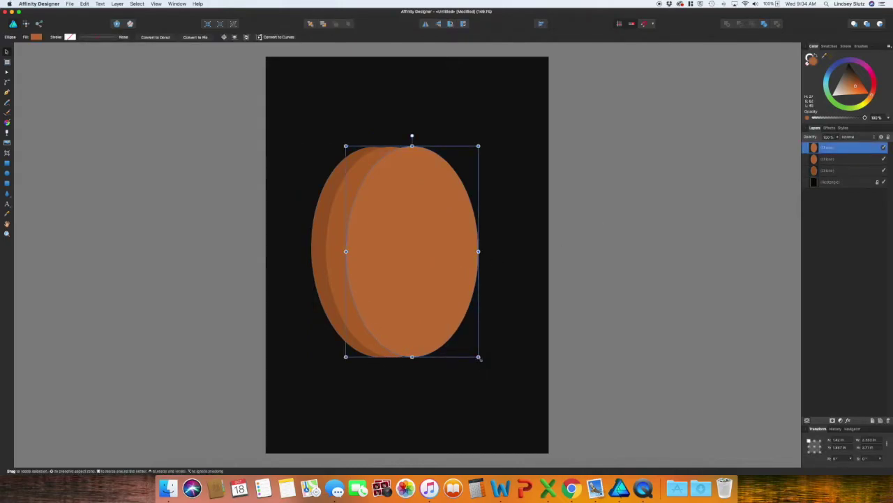
drag(480, 358, 480, 360)
drag(420, 299, 418, 296)
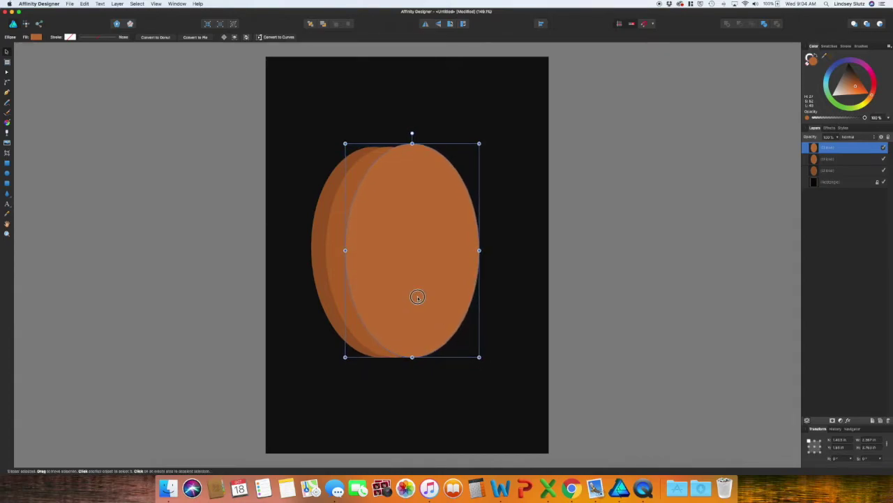
click(624, 300)
click(349, 285)
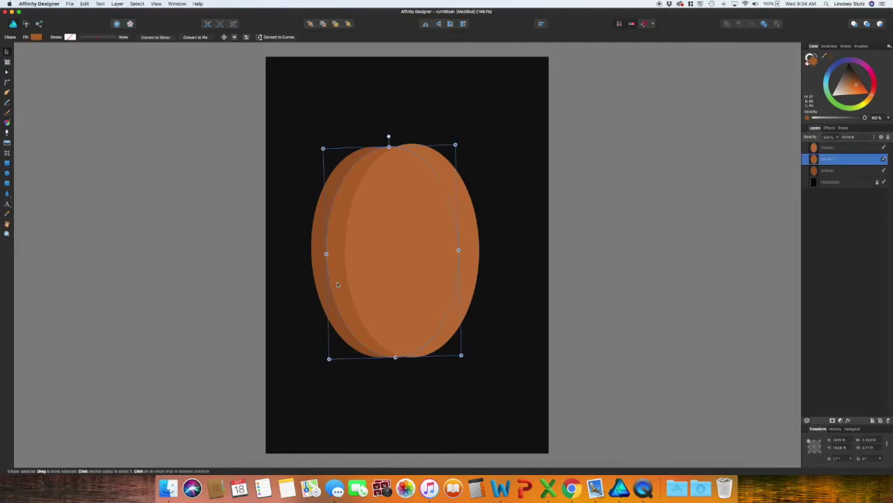
shift+click(321, 278)
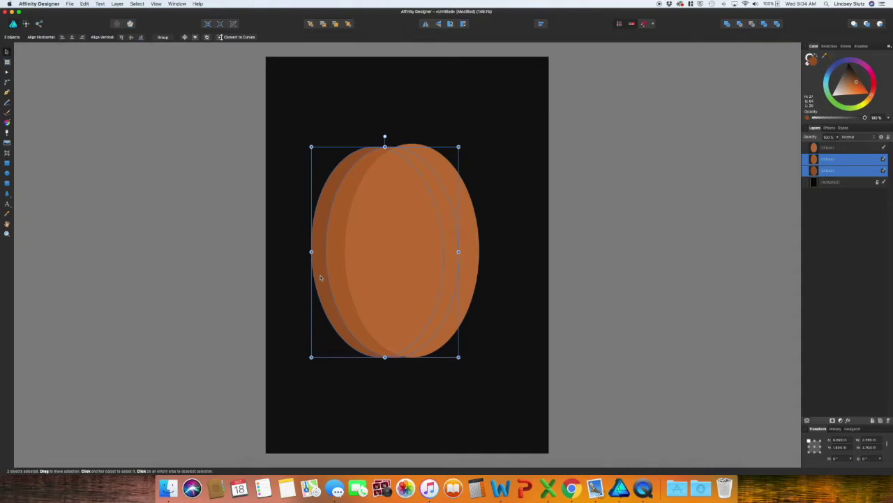
Step: Group the two left side ellipses together
key(super+g)
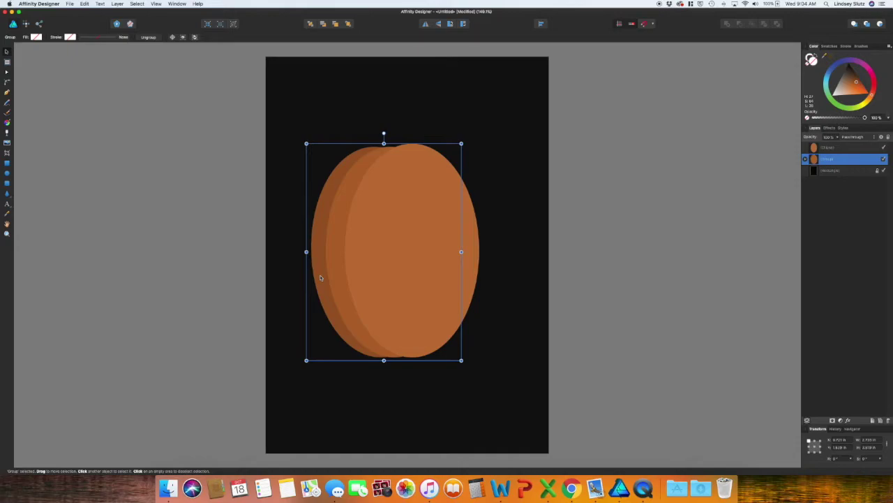
key(super+shift+g)
right_click(332, 266)
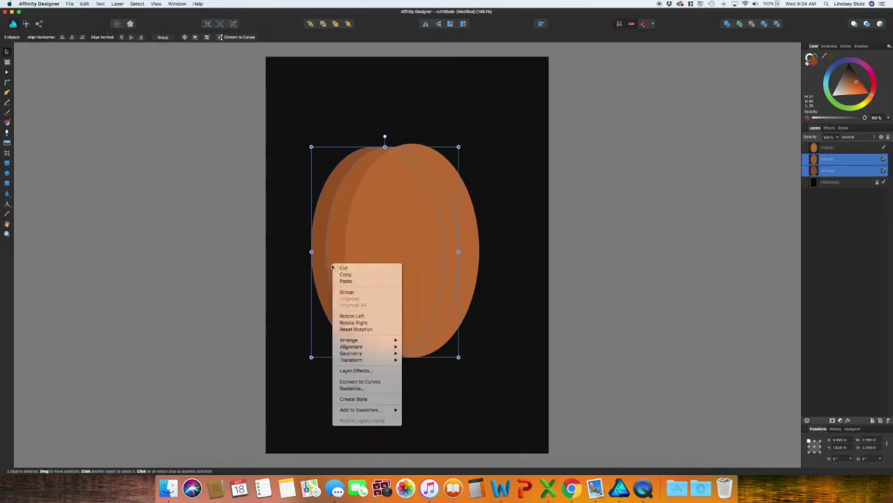
click(347, 291)
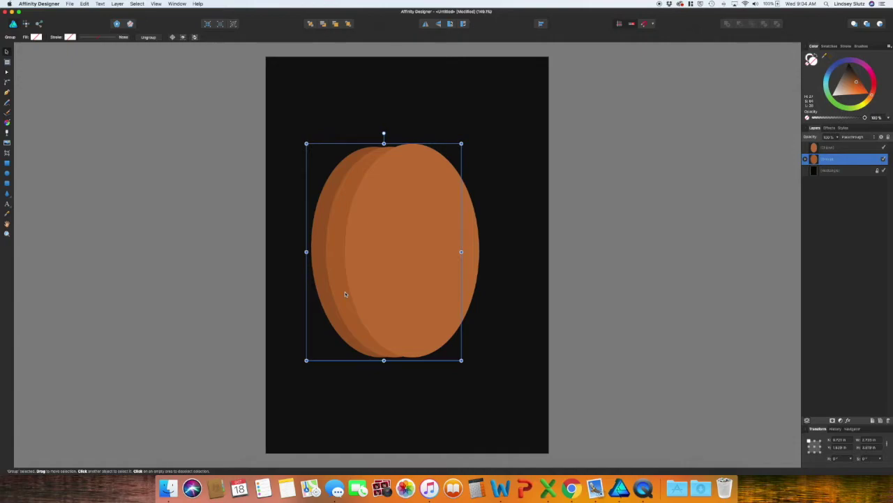
Step: Paste a copy of the group, move it to the right side and flip it horizontally
key(super+c)
key(super+v)
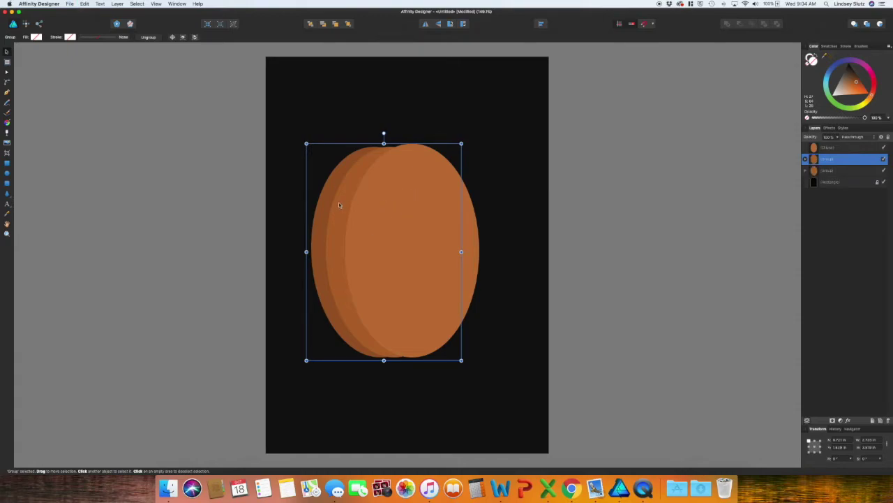
drag(338, 204, 410, 203)
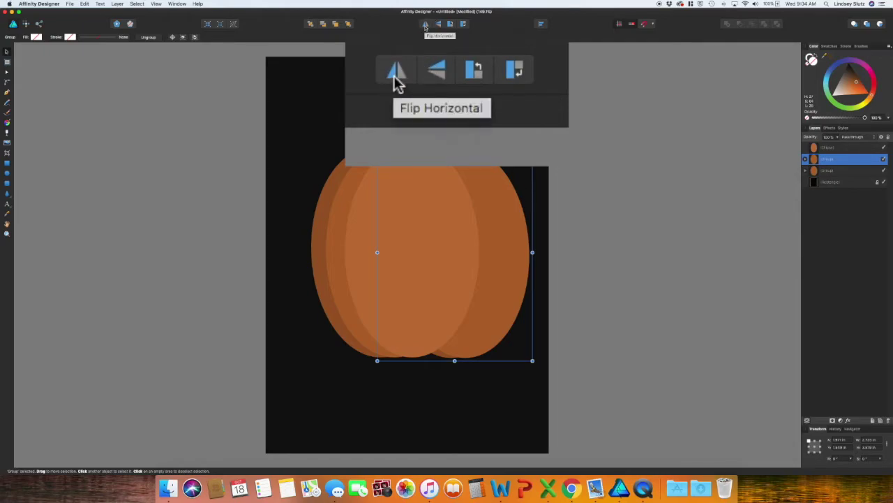
click(425, 25)
drag(507, 267, 489, 270)
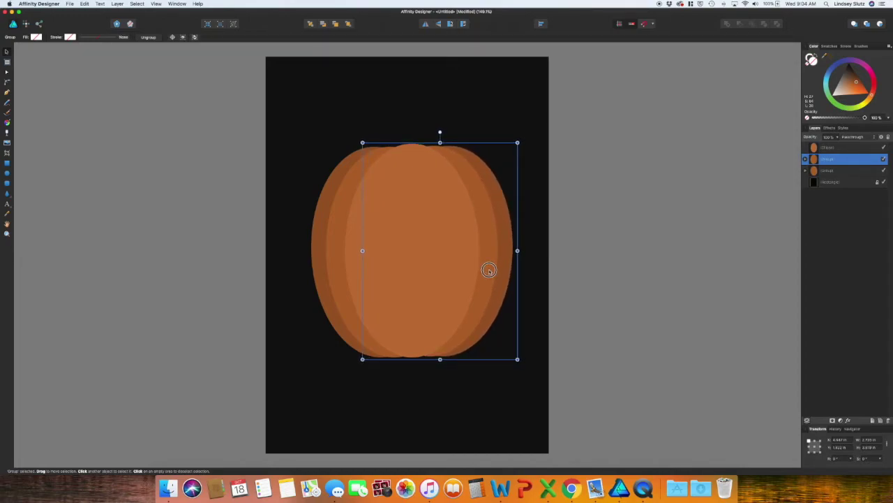
click(675, 291)
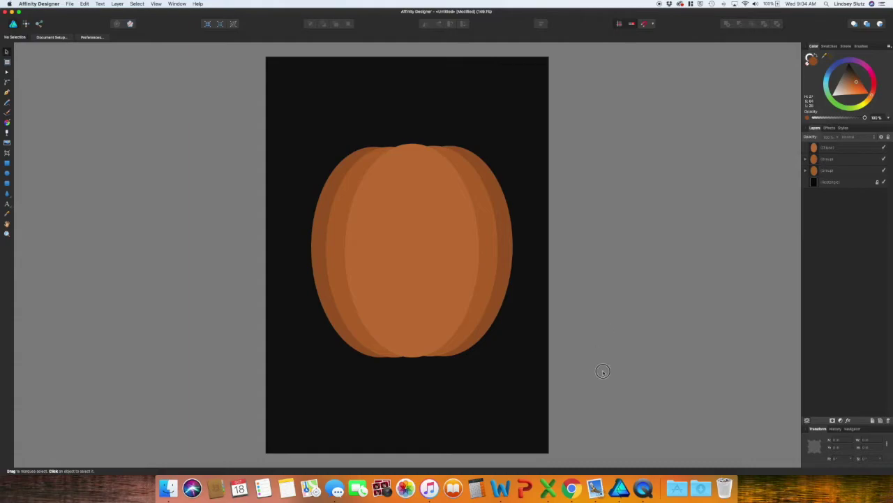
Step: Select all three pumpkin groups and drag the bottom corners outward to widen the pumpkin
drag(604, 372, 277, 122)
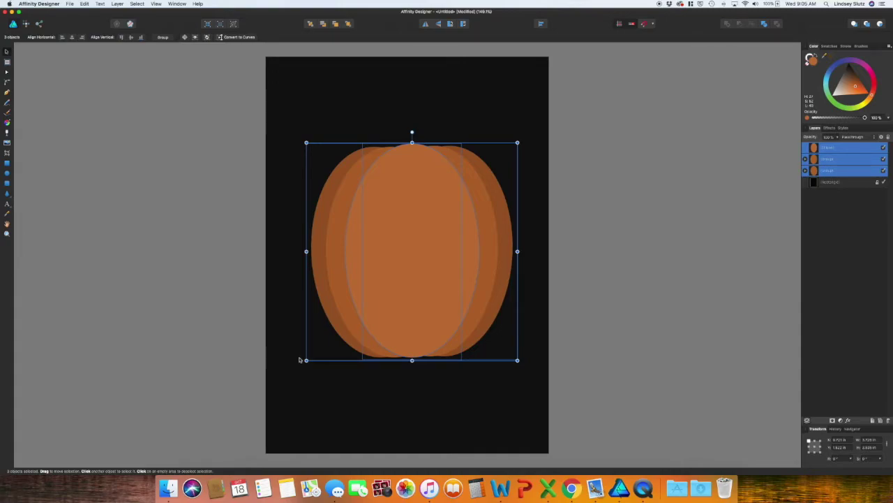
drag(306, 360, 277, 376)
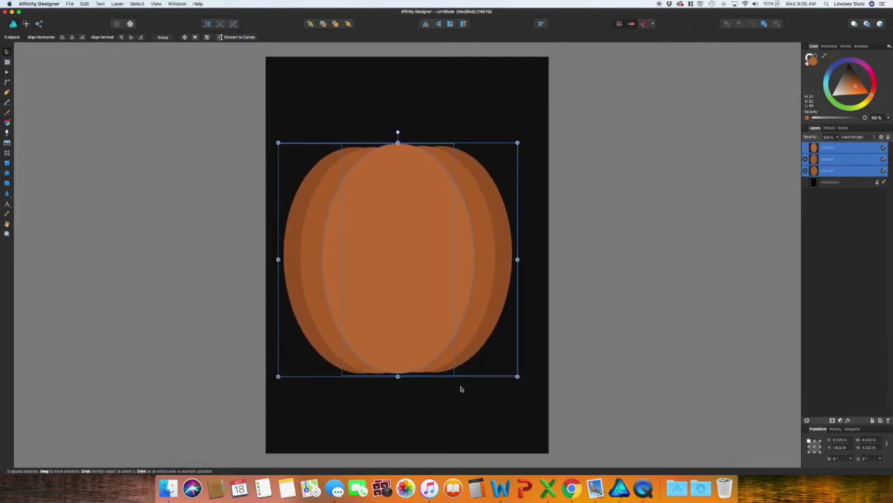
drag(516, 377, 538, 381)
click(596, 374)
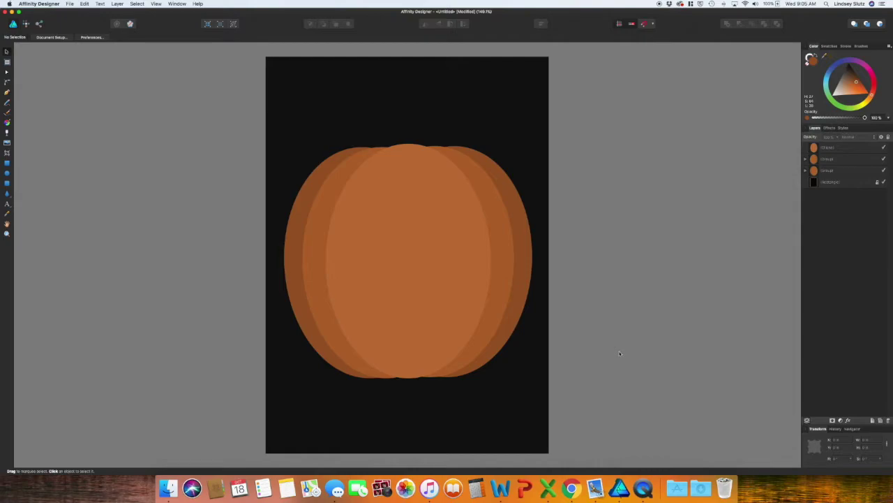
click(432, 265)
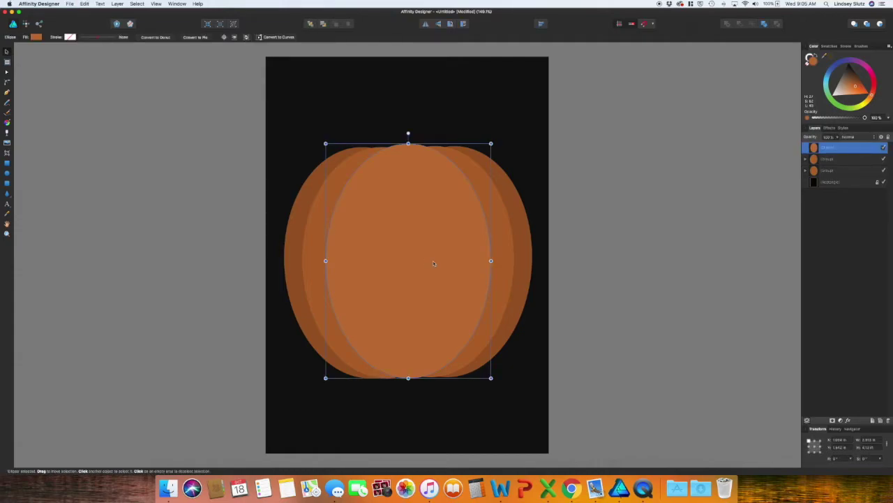
Step: Duplicate the centre ellipse, move it lower in the stack, and give it a slightly darker orange
key(super+j)
drag(855, 149, 767, 182)
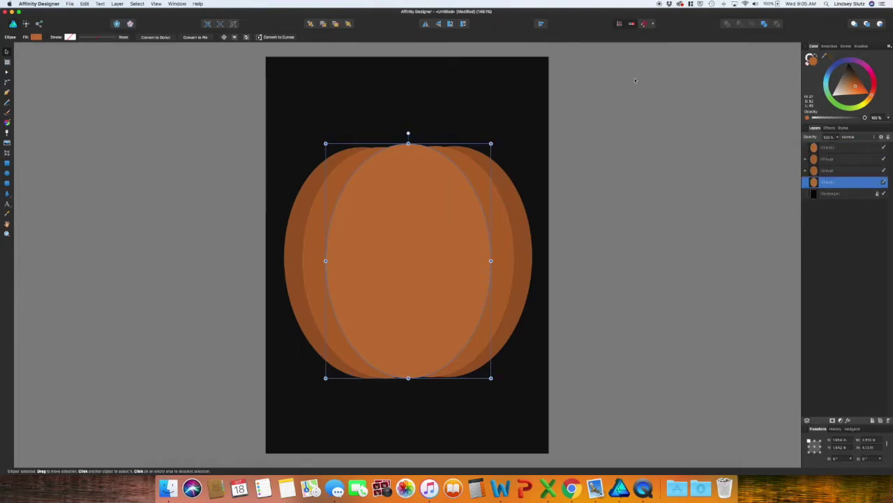
drag(409, 208, 425, 203)
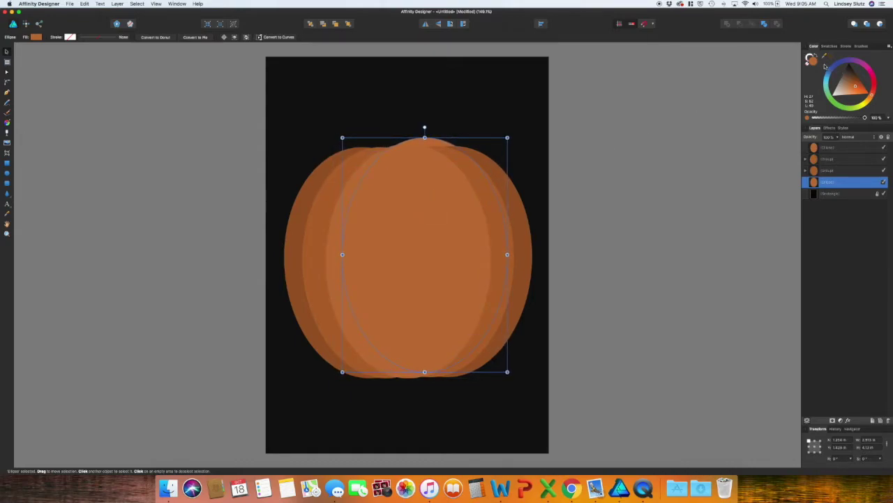
drag(830, 58, 504, 174)
click(823, 61)
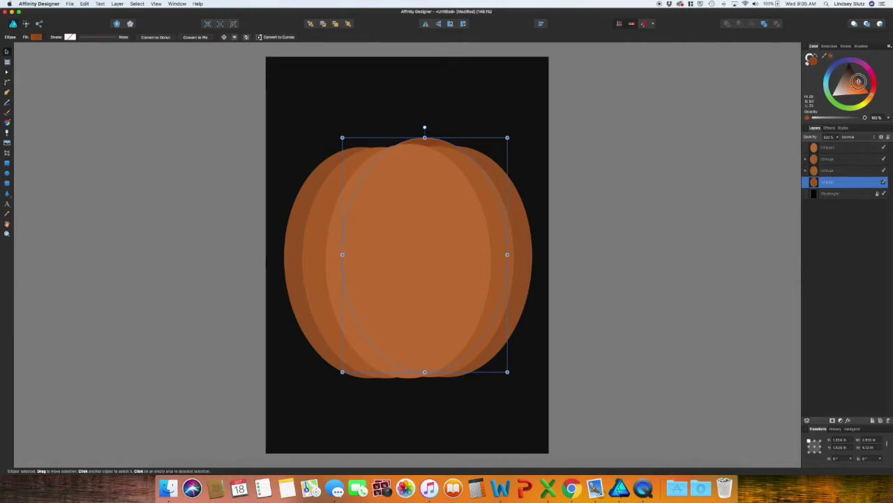
click(857, 81)
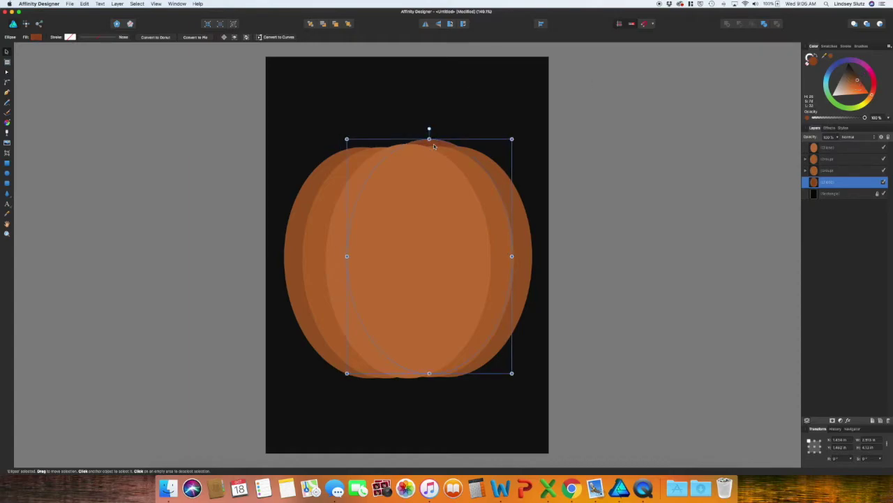
Step: Make two more copies, each shifted slightly left, then select the top ellipse
key(super+j)
drag(434, 144, 411, 143)
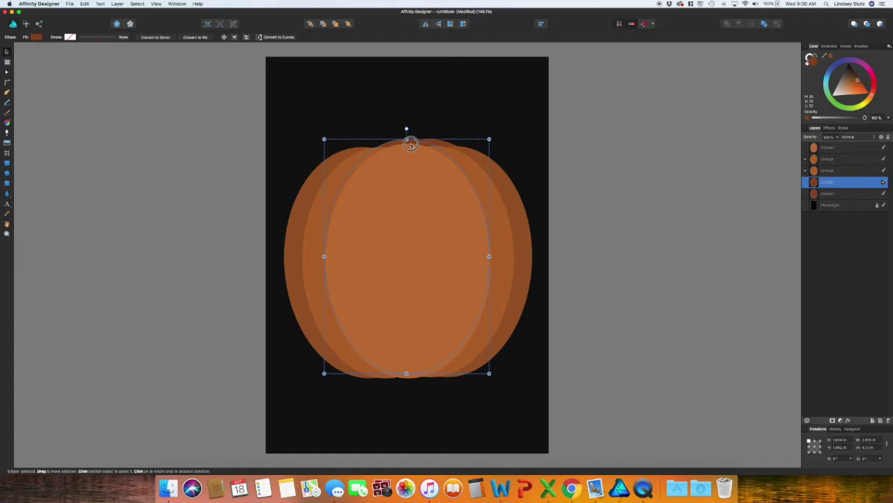
key(super+j)
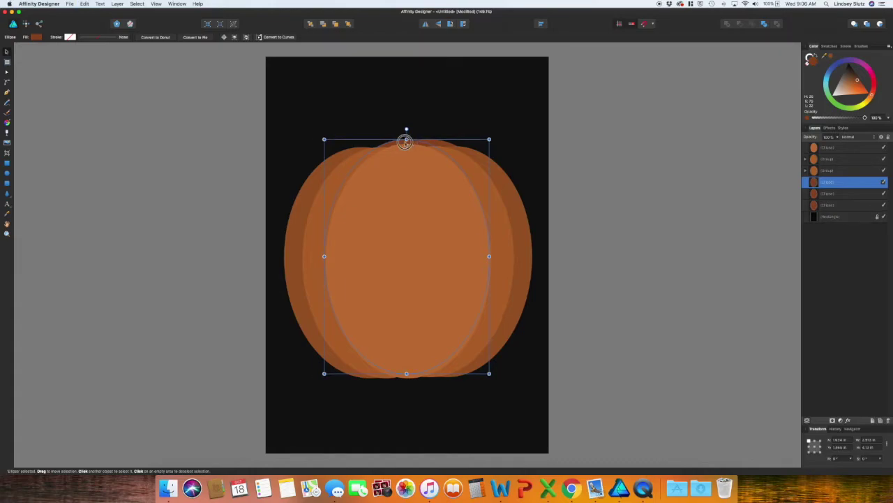
drag(404, 141, 385, 141)
click(575, 148)
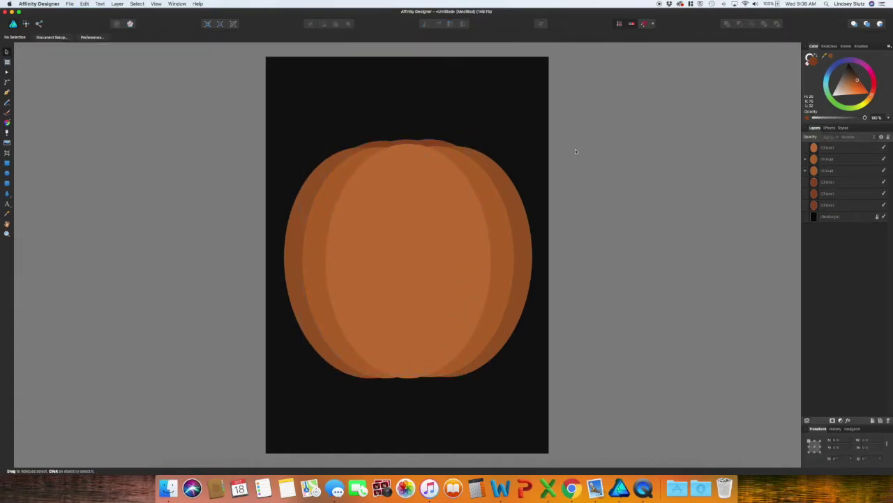
click(444, 143)
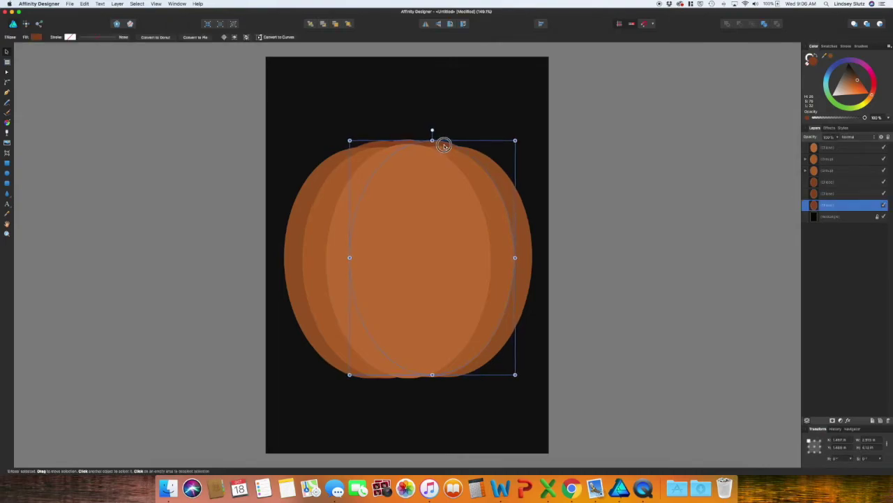
click(620, 165)
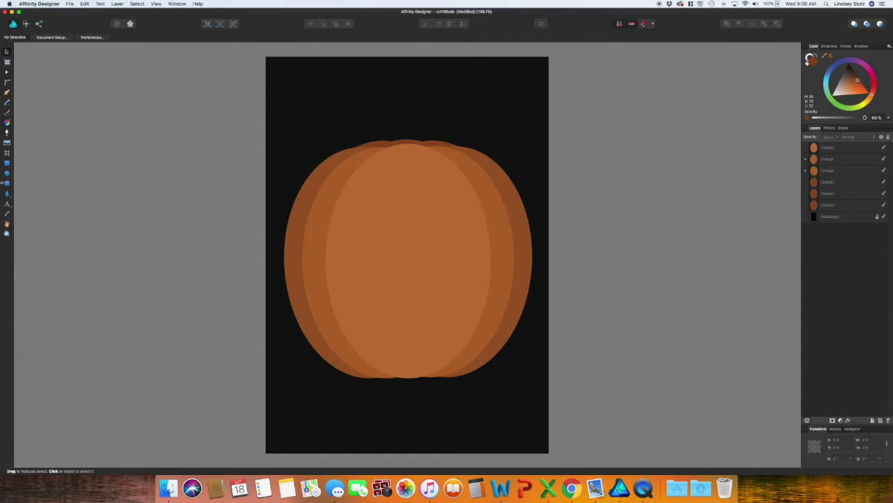
click(7, 113)
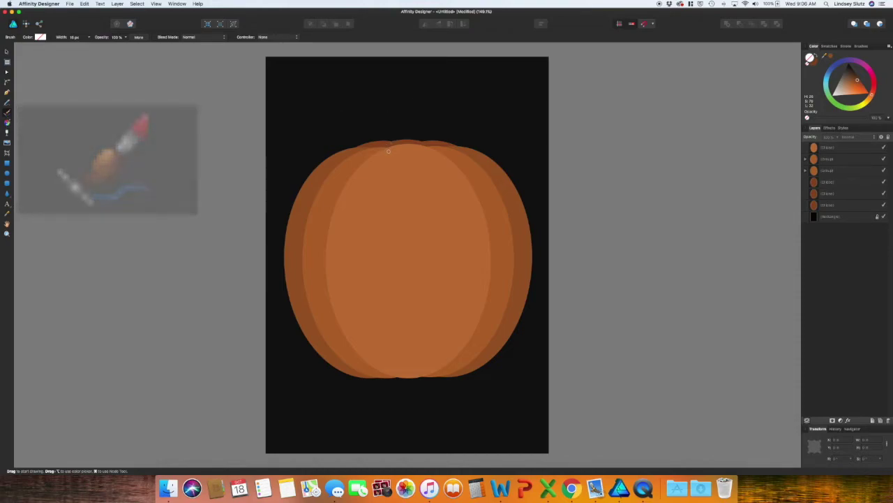
Step: Paint a dark brown stem outline atop the pumpkin with the Paint Brush
click(812, 60)
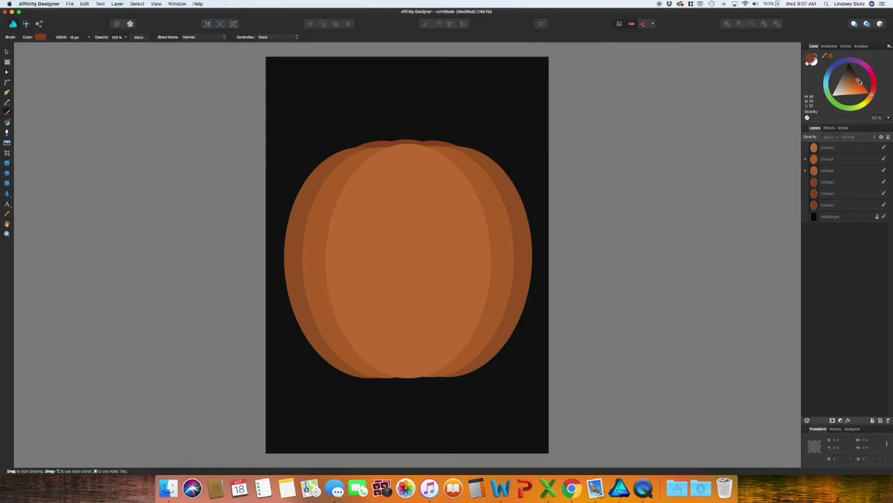
drag(860, 81, 856, 79)
drag(384, 148, 394, 130)
mouse_move(392, 119)
mouse_down()
mouse_move(416, 117)
mouse_move(414, 152)
mouse_move(381, 151)
mouse_move(419, 148)
mouse_up()
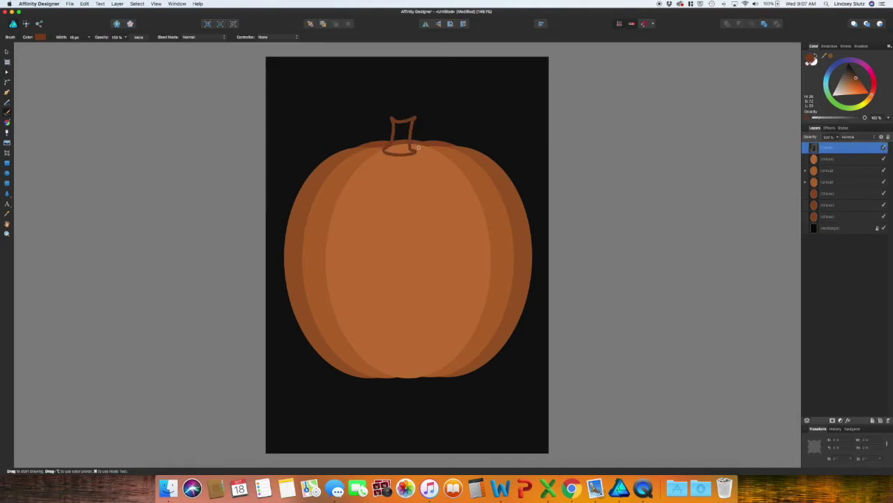
Step: Fill the stem with brown and move its layer below the front pumpkin shapes
key(v)
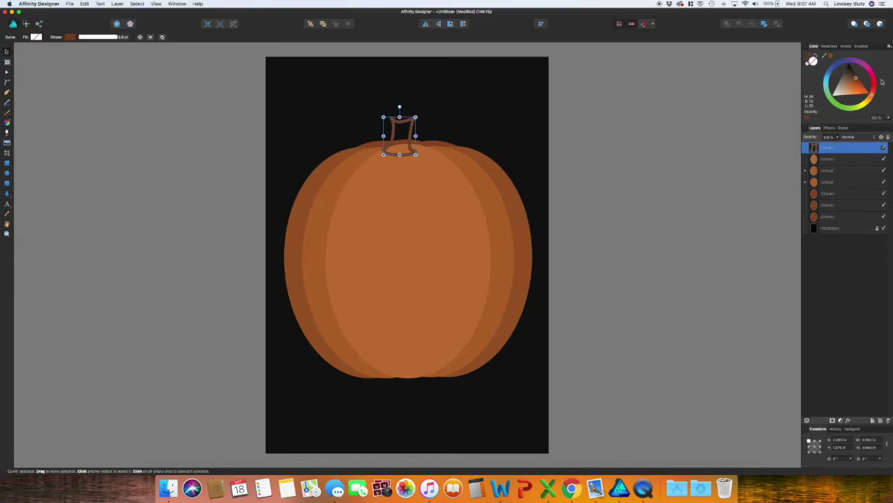
mouse_move(812, 59)
mouse_down()
mouse_move(827, 60)
mouse_move(728, 60)
mouse_move(408, 115)
mouse_up()
click(808, 63)
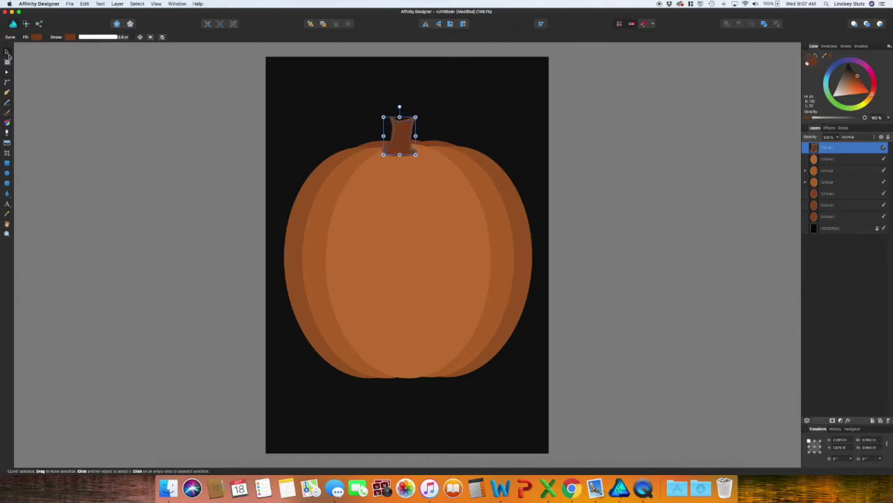
click(300, 150)
click(406, 149)
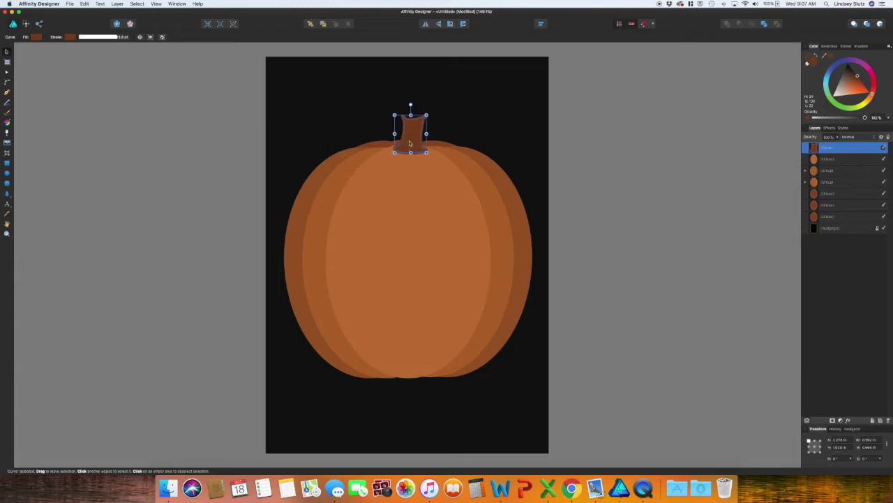
drag(843, 150, 806, 185)
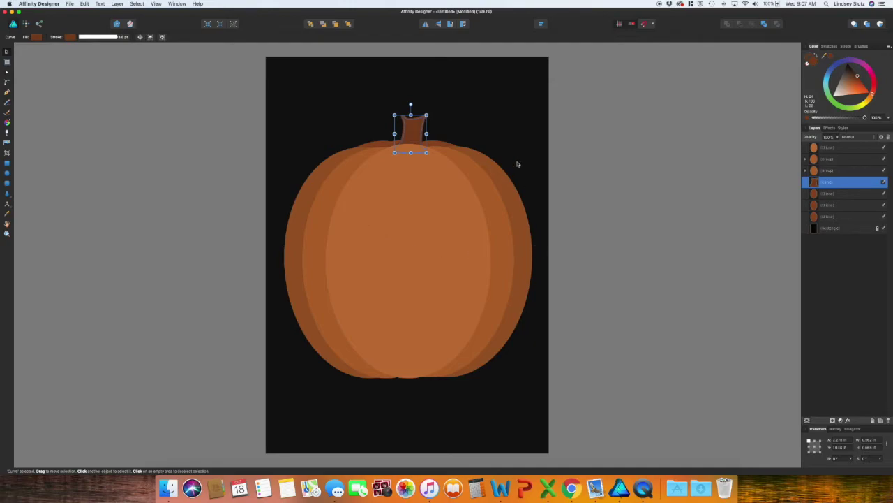
click(698, 164)
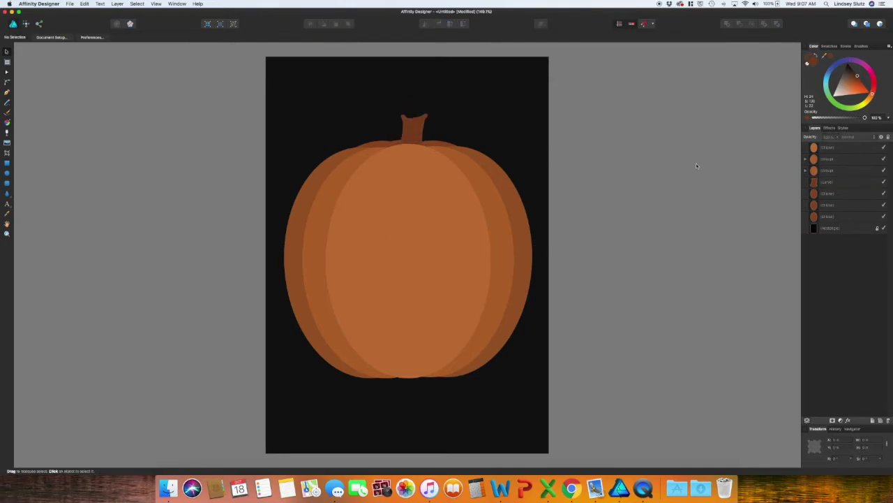
Step: Nudge the stem left, darken its brown, then select and group all pumpkin shapes
drag(415, 136, 410, 134)
click(613, 176)
click(419, 136)
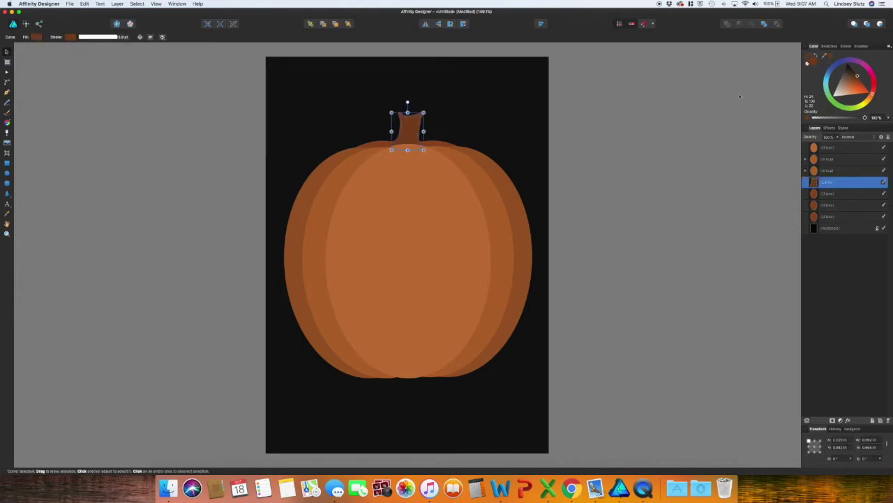
drag(857, 77, 855, 74)
drag(808, 56, 409, 133)
key(super+a)
key(super+g)
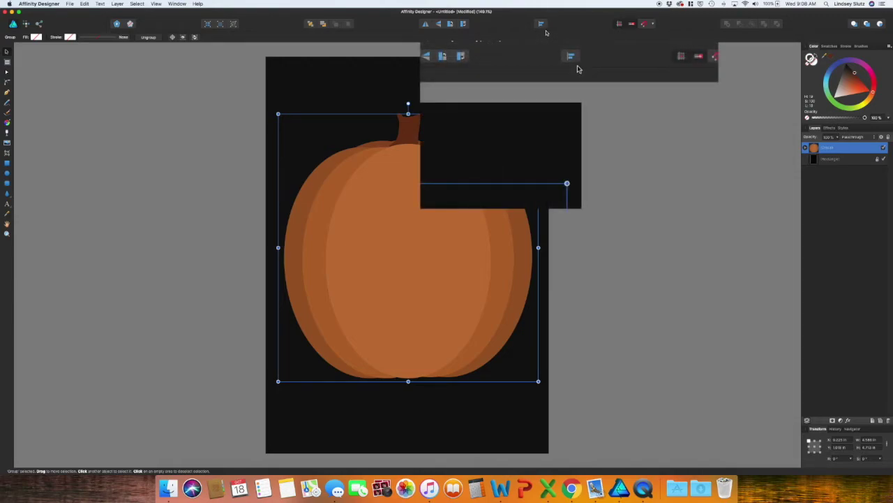
Step: Align the pumpkin group to the page's horizontal center and vertical middle
click(543, 25)
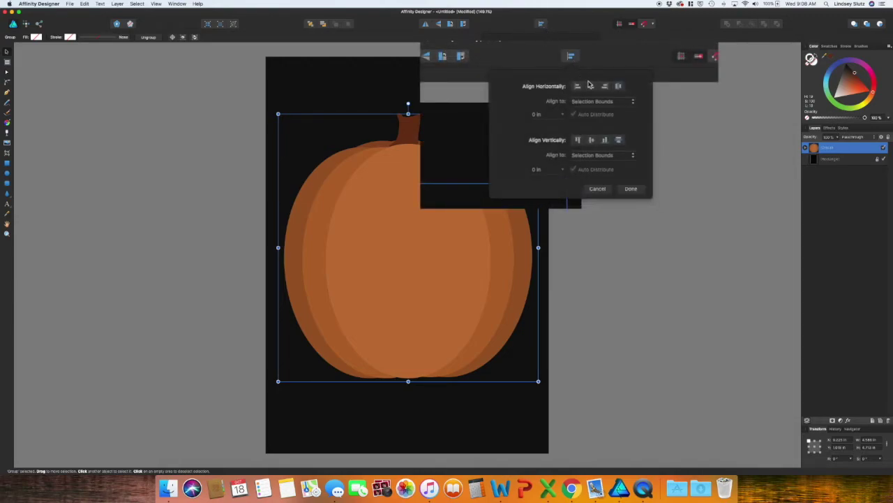
click(591, 88)
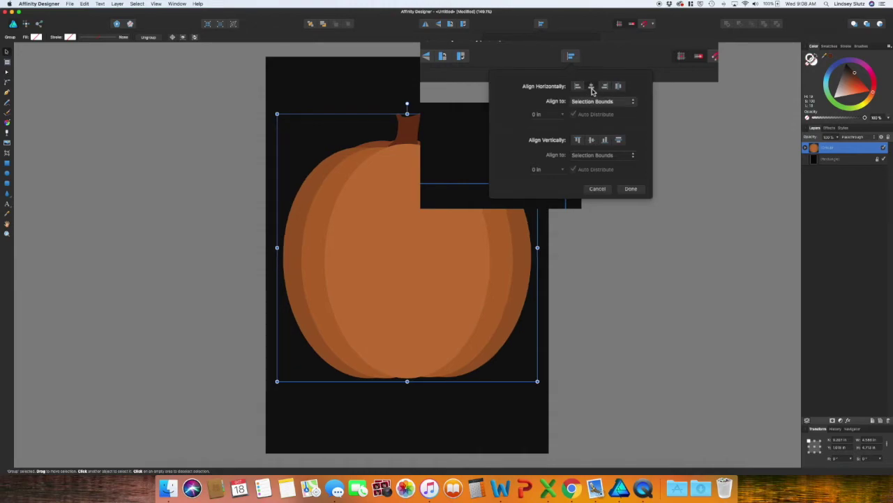
click(591, 142)
click(615, 243)
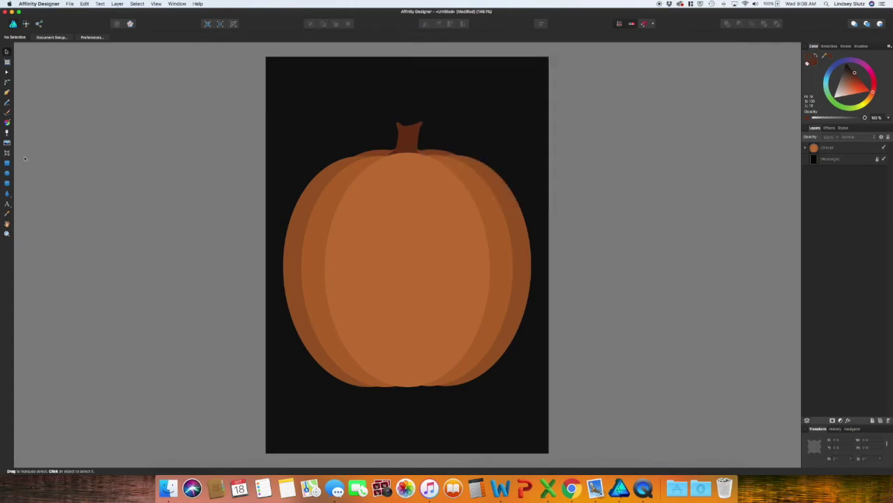
click(7, 203)
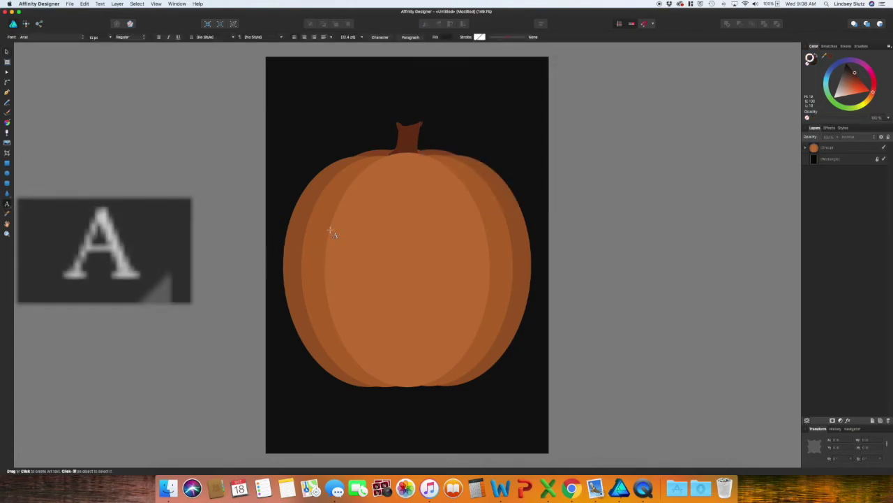
Step: Add large two-line artistic text reading 'Trick' and 'Treat' over the pumpkin and select it
drag(332, 231, 365, 273)
text(Trick)
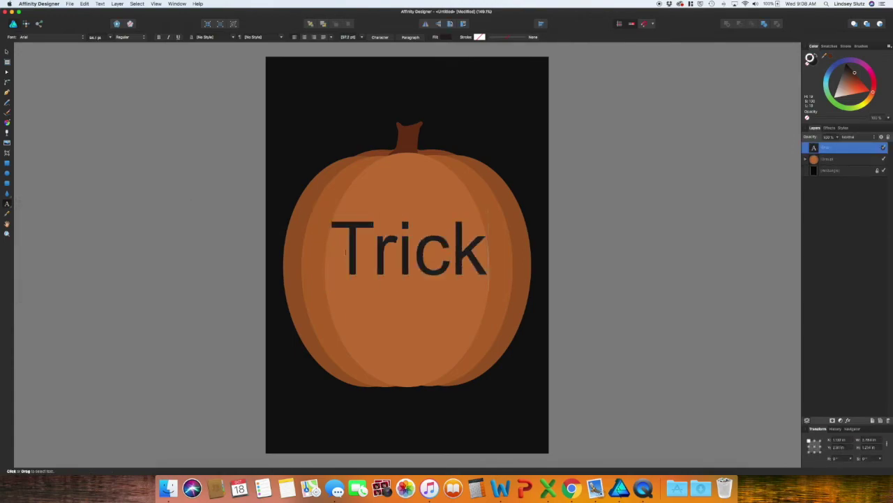
key(Return)
text(Treat)
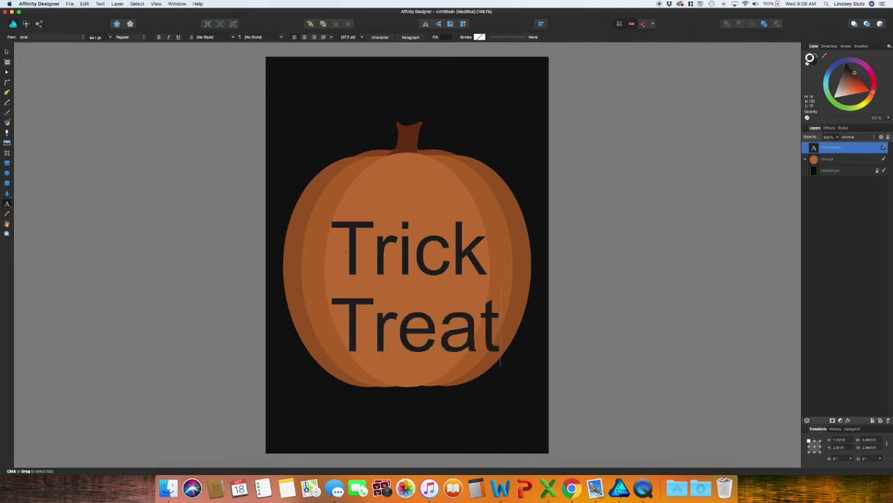
key(Escape)
key(super+a)
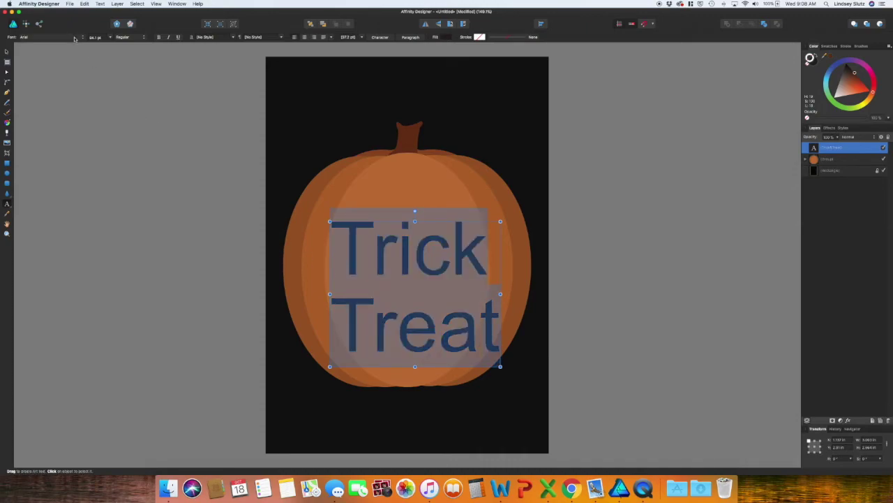
click(74, 39)
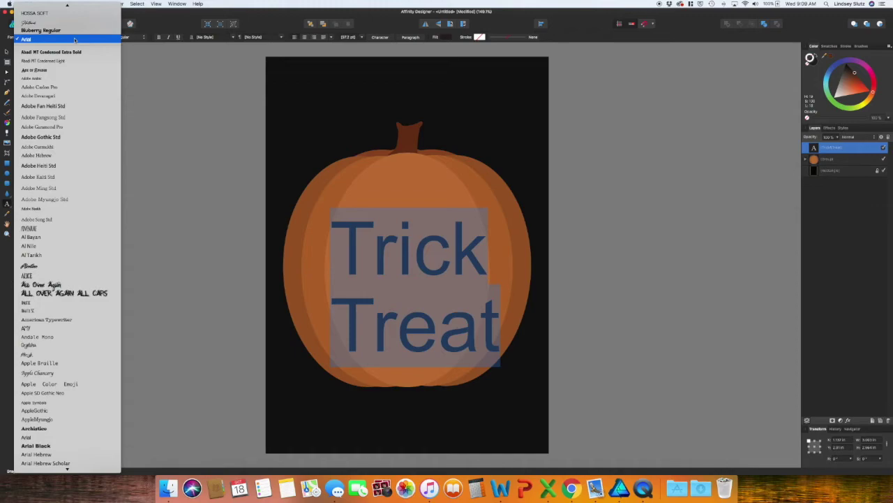
Step: Set the Trick Treat text in the Alentine brush-script font
scroll(75, 39, up, 2)
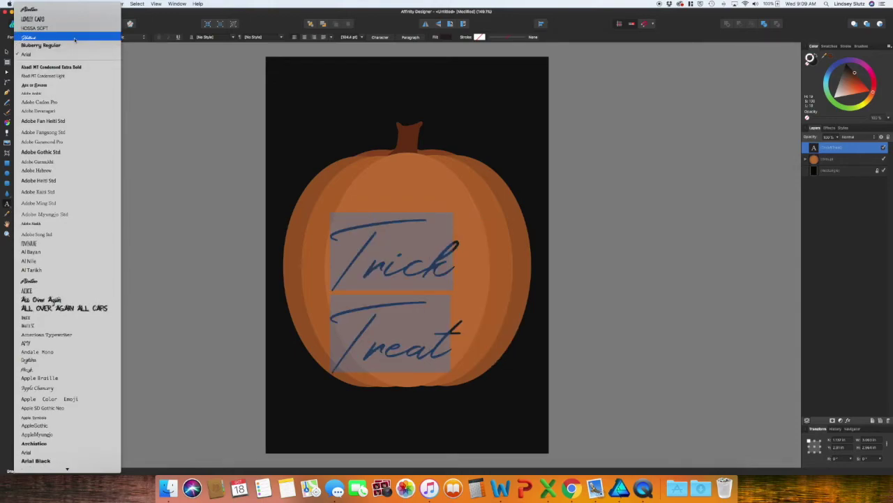
scroll(84, 236, down, 1)
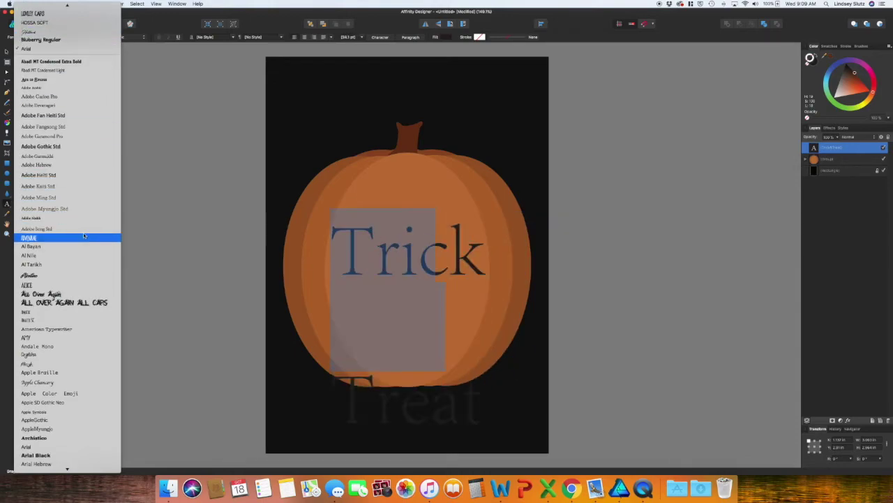
scroll(83, 258, down, 1)
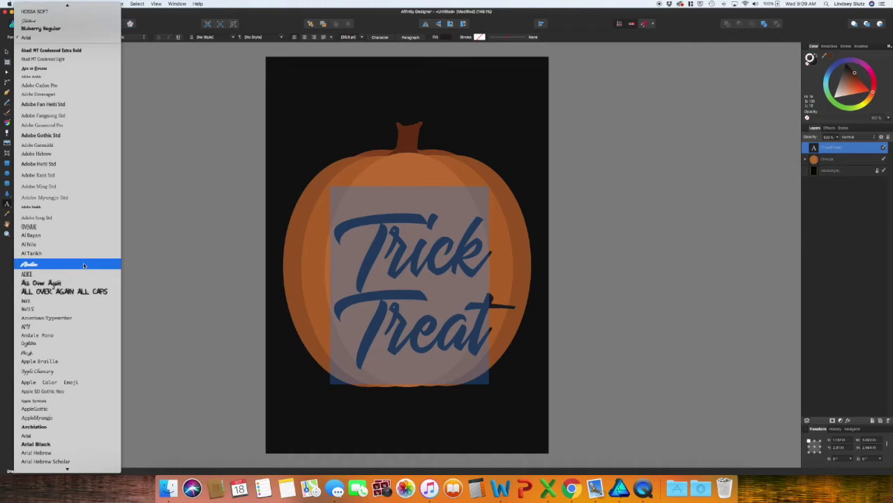
click(84, 263)
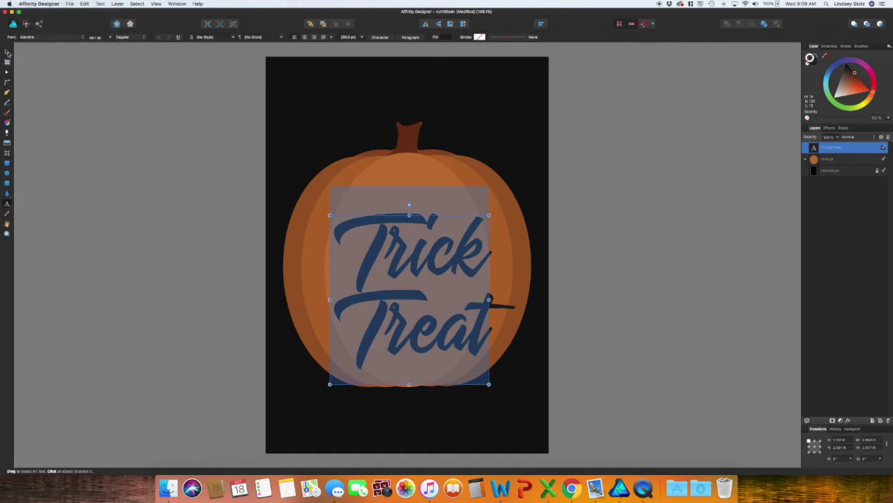
Step: Move the lettering up and left over the pumpkin and give it a white outline
click(7, 51)
drag(432, 269, 424, 254)
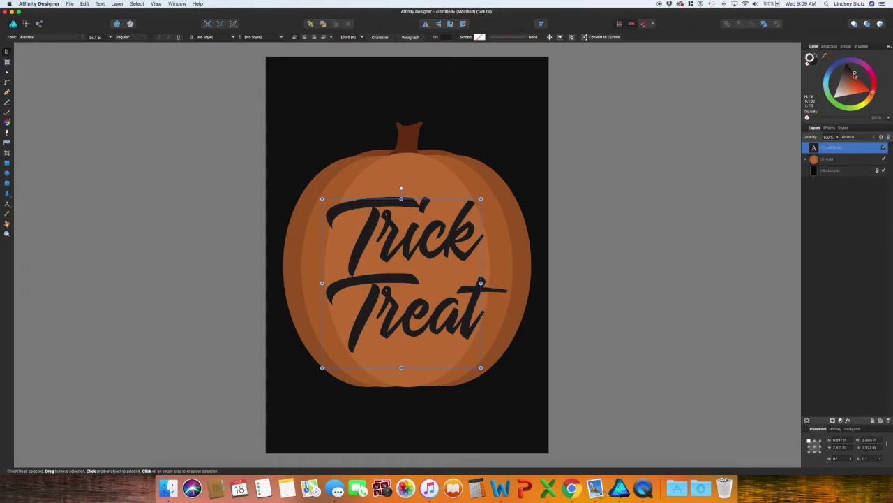
drag(853, 74, 835, 99)
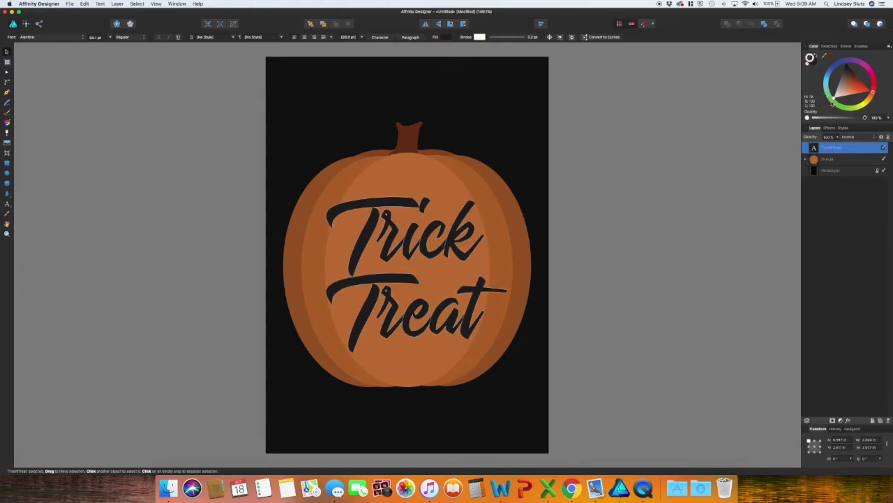
Step: Remove the text outline, fill it white, and rotate it a few degrees
click(812, 64)
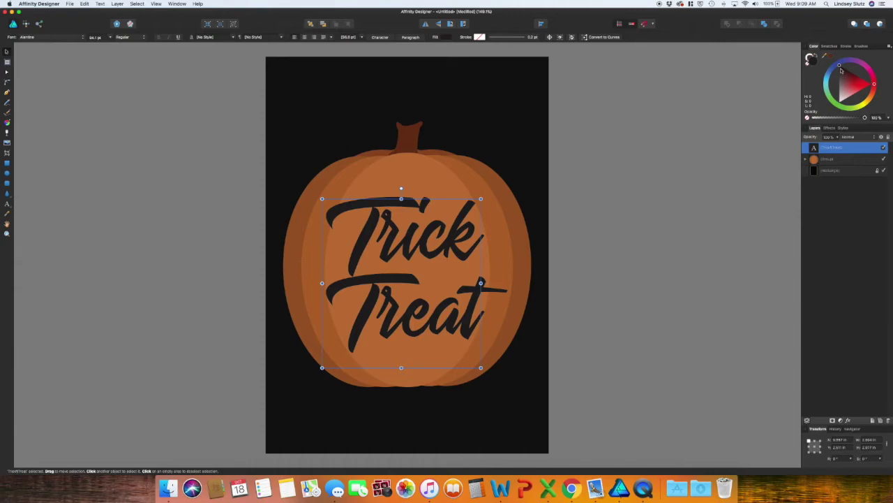
drag(873, 86, 840, 104)
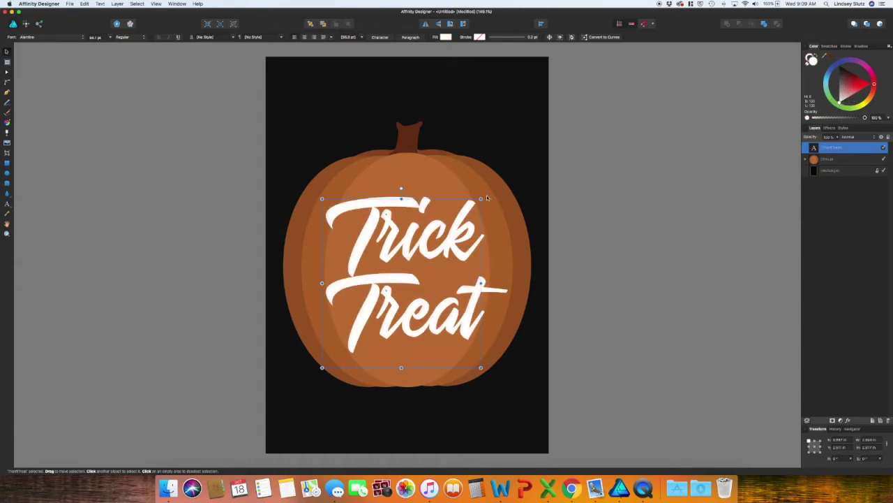
drag(481, 192, 478, 171)
Step: Enlarge, reposition and tilt the white lettering to fill the pumpkin's face
drag(493, 353, 538, 384)
drag(308, 212, 276, 190)
click(631, 294)
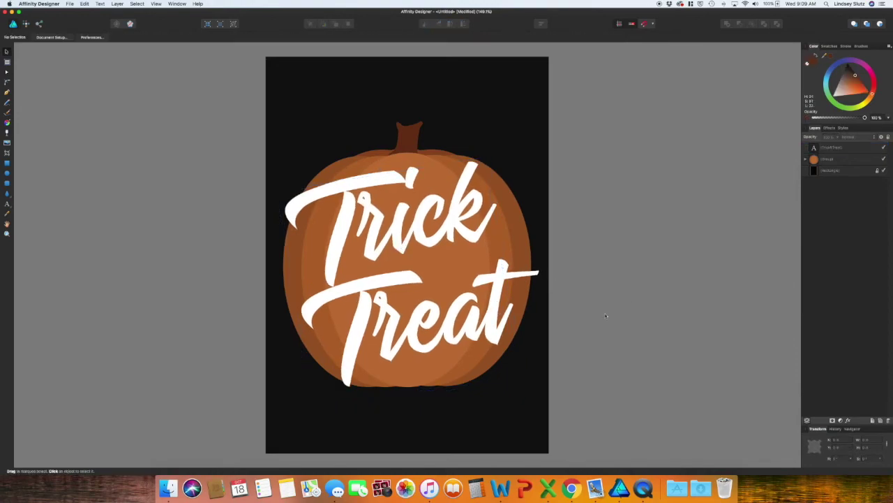
click(502, 321)
drag(518, 377, 505, 365)
drag(403, 322, 414, 326)
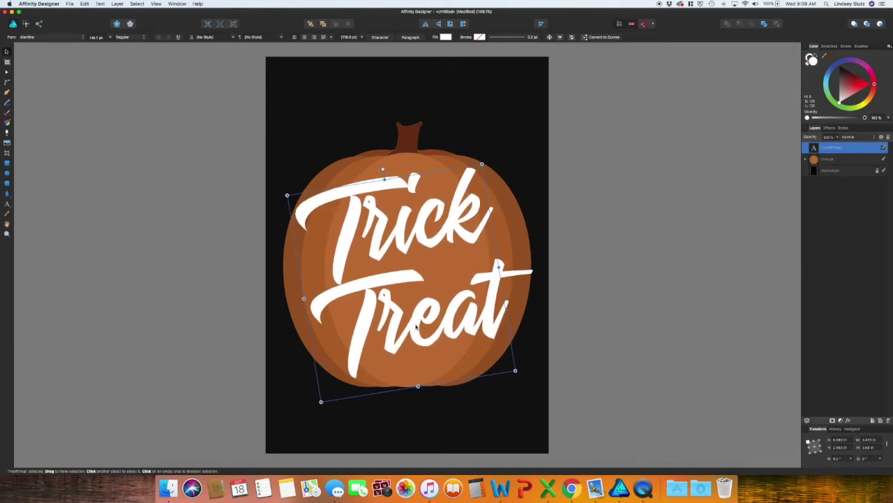
drag(483, 180, 488, 172)
click(637, 254)
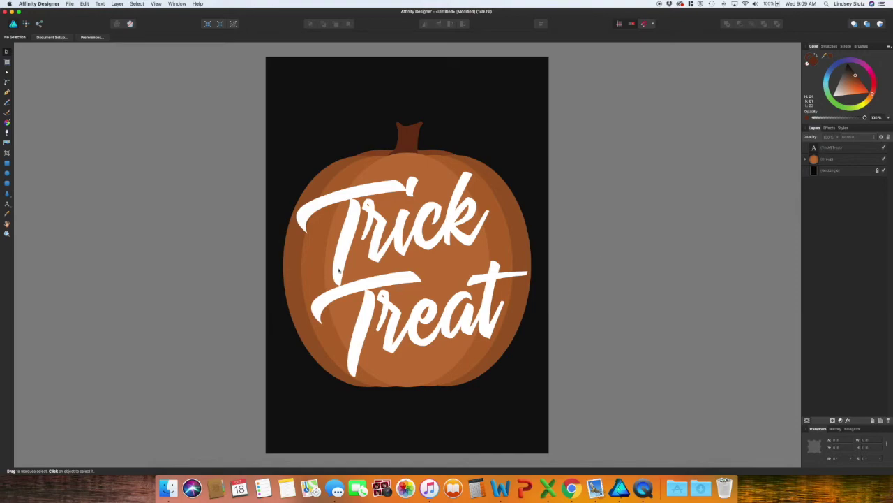
Step: Add a small '-or-' text object and place it between Trick and Treat
click(7, 204)
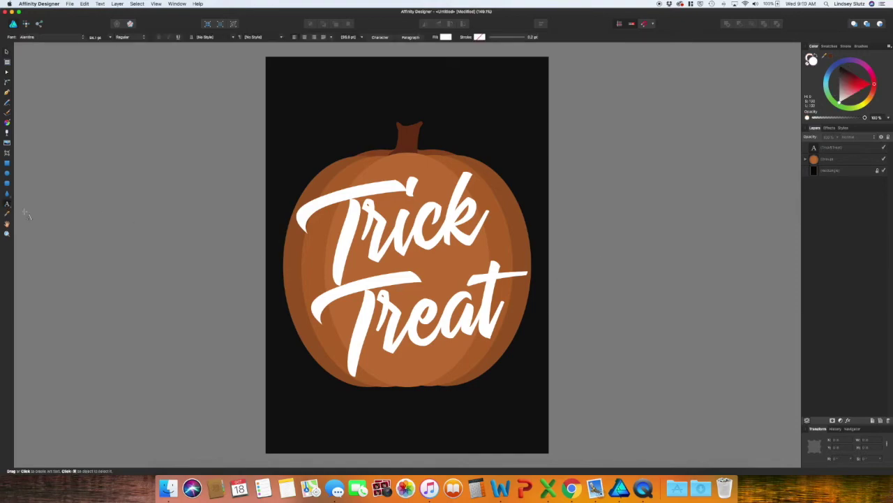
drag(448, 432, 451, 425)
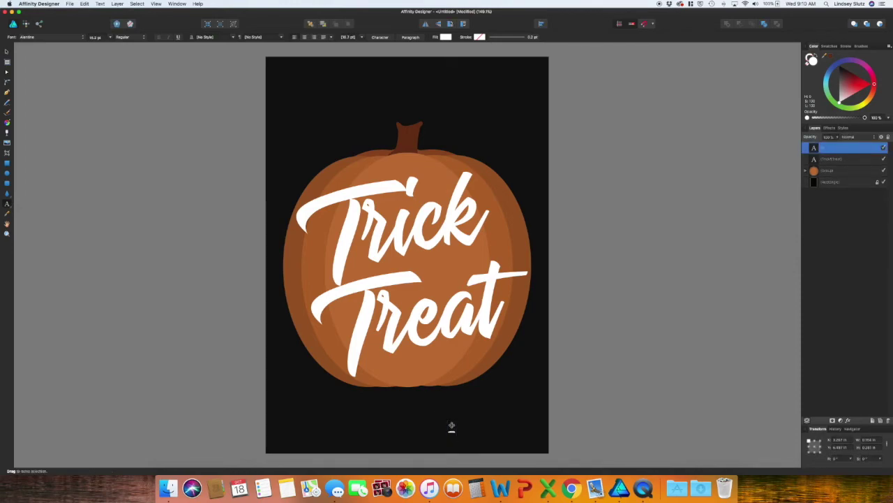
text(-or-)
key(Escape)
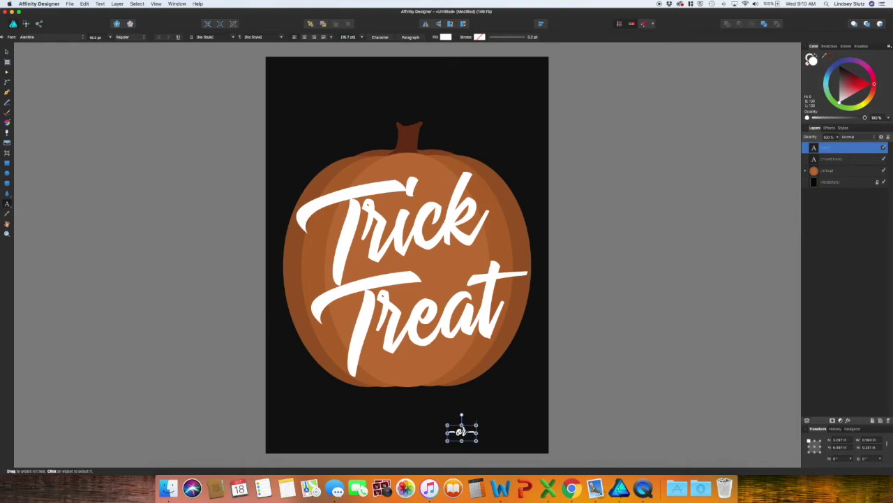
click(6, 51)
drag(462, 434, 483, 285)
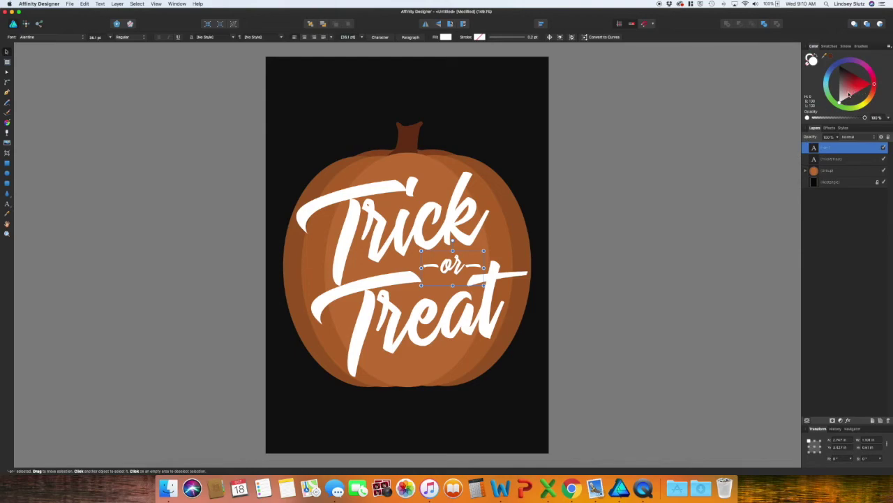
Step: Colour the '-or-' text dark orange-brown and check the lettering
mouse_move(845, 102)
mouse_down()
mouse_move(836, 61)
mouse_move(839, 77)
mouse_up()
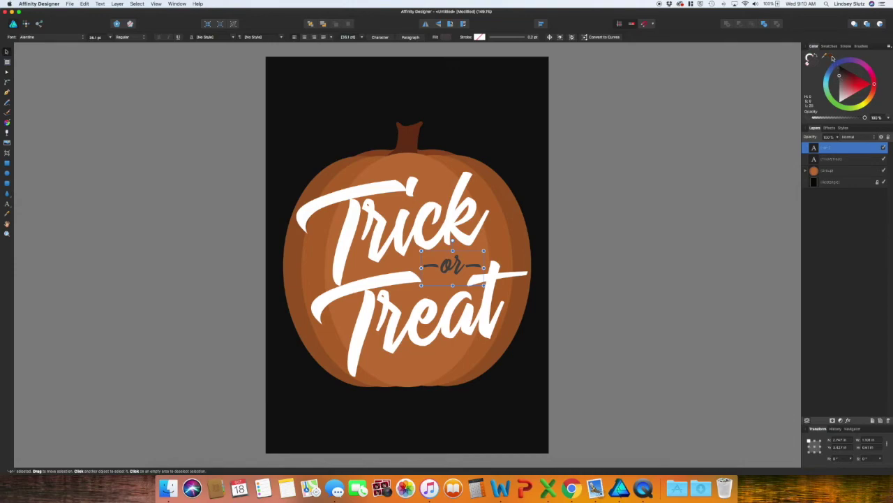
click(832, 58)
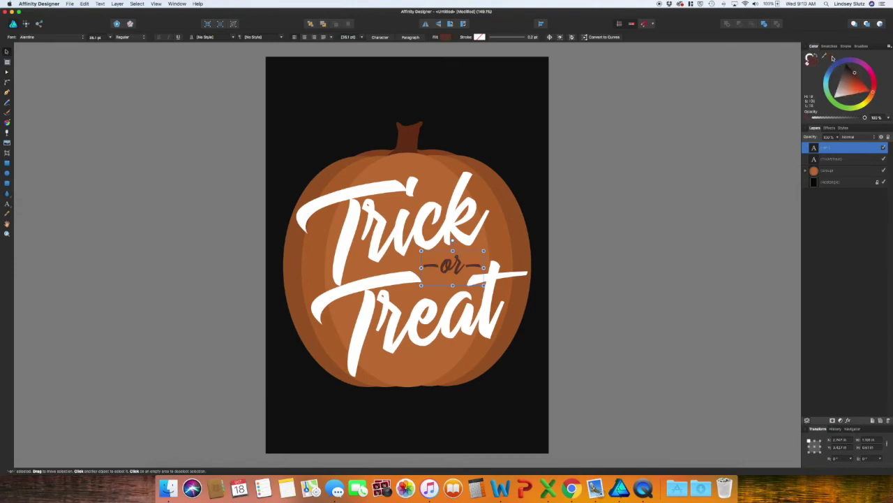
click(719, 287)
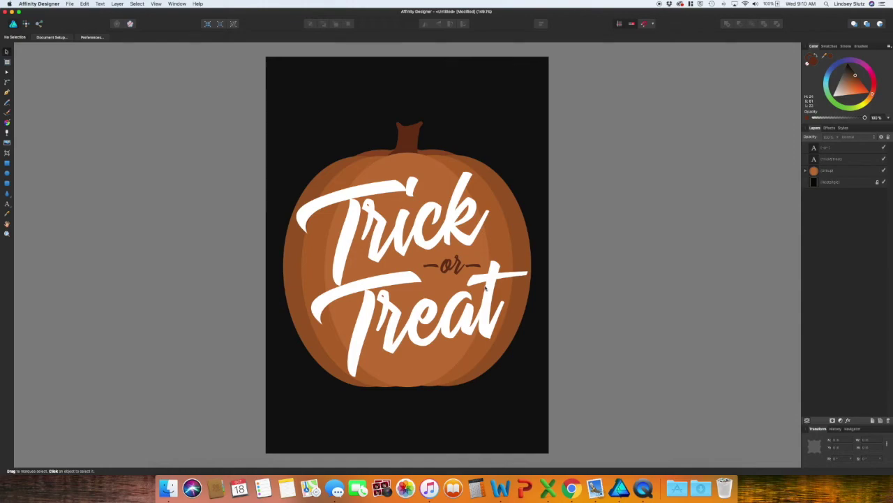
click(461, 270)
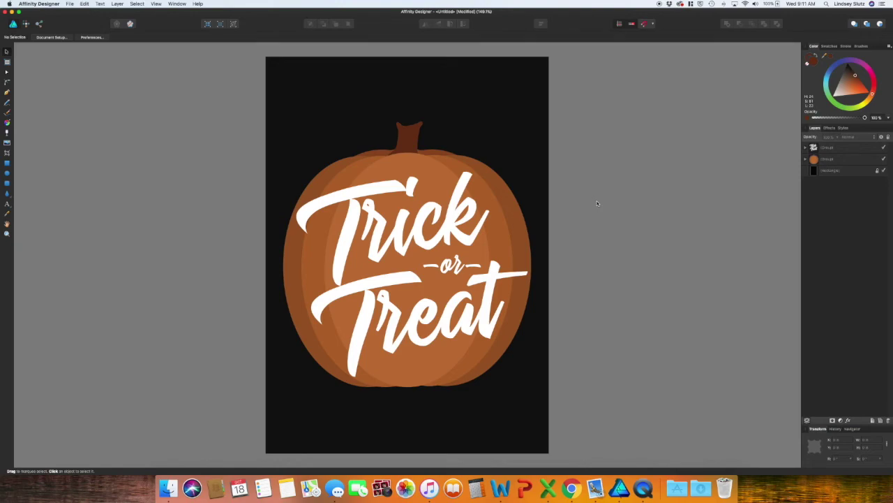
Step: Set a dark gray colour and draw a small circle near the top of the page
click(815, 56)
drag(856, 75, 847, 68)
click(6, 174)
drag(313, 68, 328, 82)
Step: Move the dark gray dot to the top-left corner and duplicate it further right along the top
key(v)
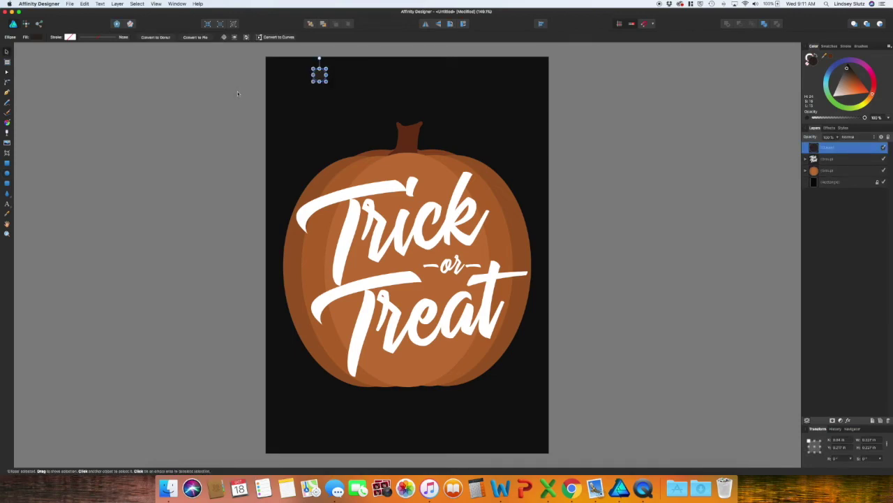
click(238, 93)
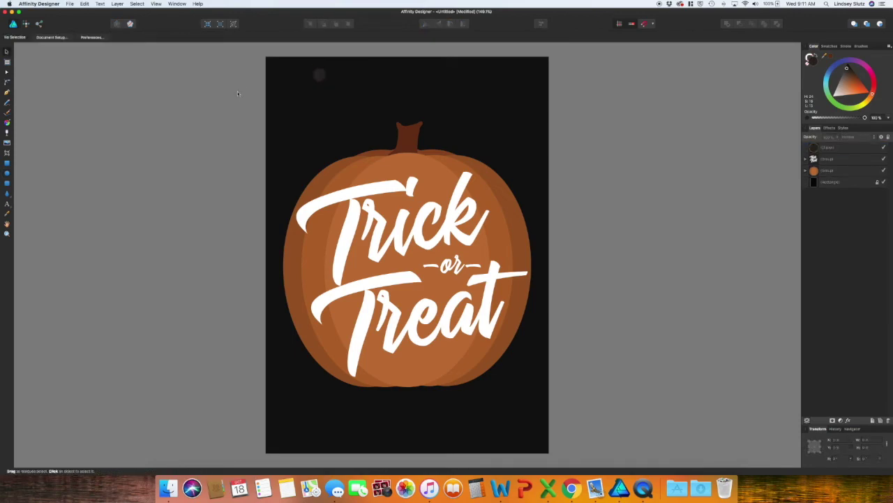
click(319, 75)
drag(318, 75, 281, 59)
click(301, 59)
click(280, 60)
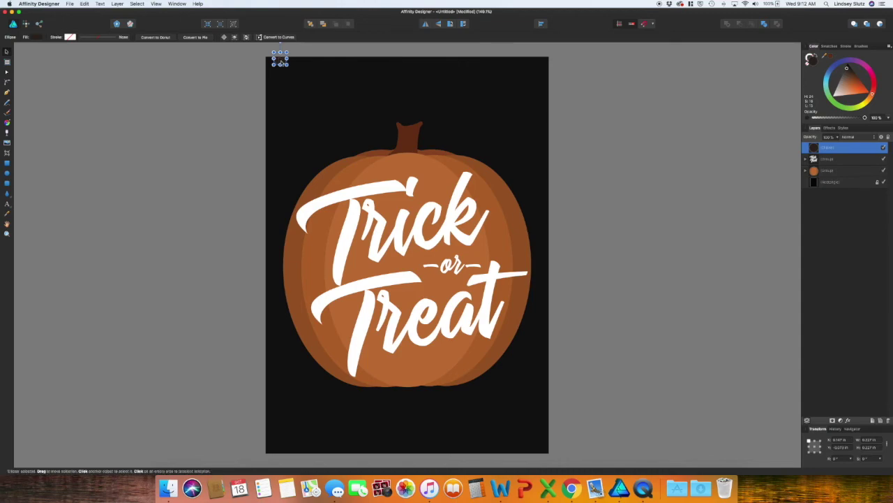
drag(280, 61, 549, 102)
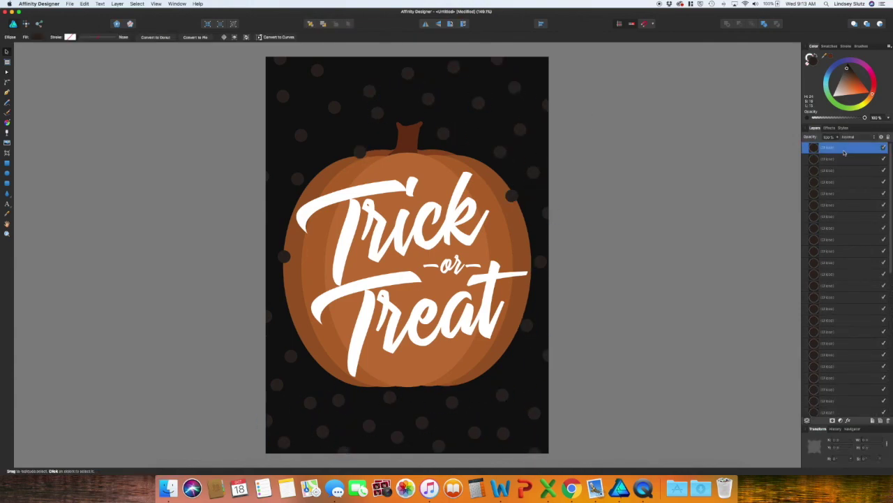
Step: Scroll down to review the scattered dark gray dot copies
scroll(844, 153, down, 5)
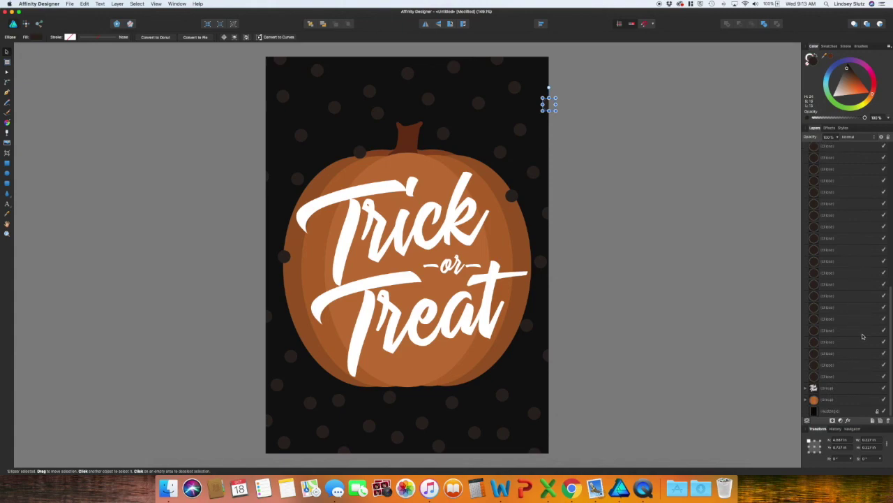
Step: Group all 47 dot layers and move the group behind the pumpkin, above the black background
shift+click(859, 377)
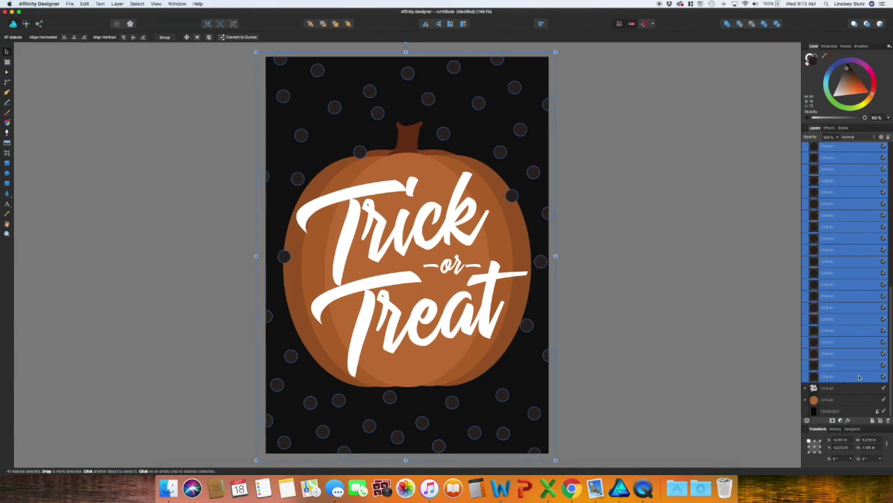
key(super+g)
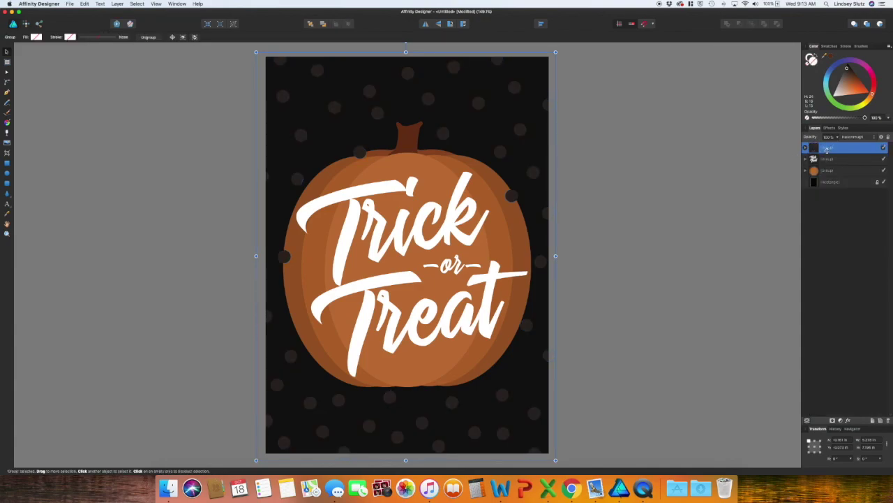
drag(826, 149, 814, 176)
click(691, 215)
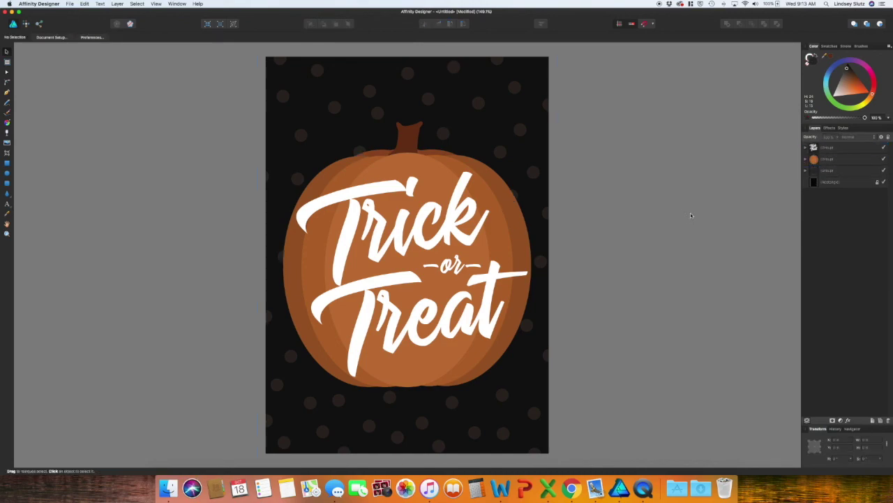